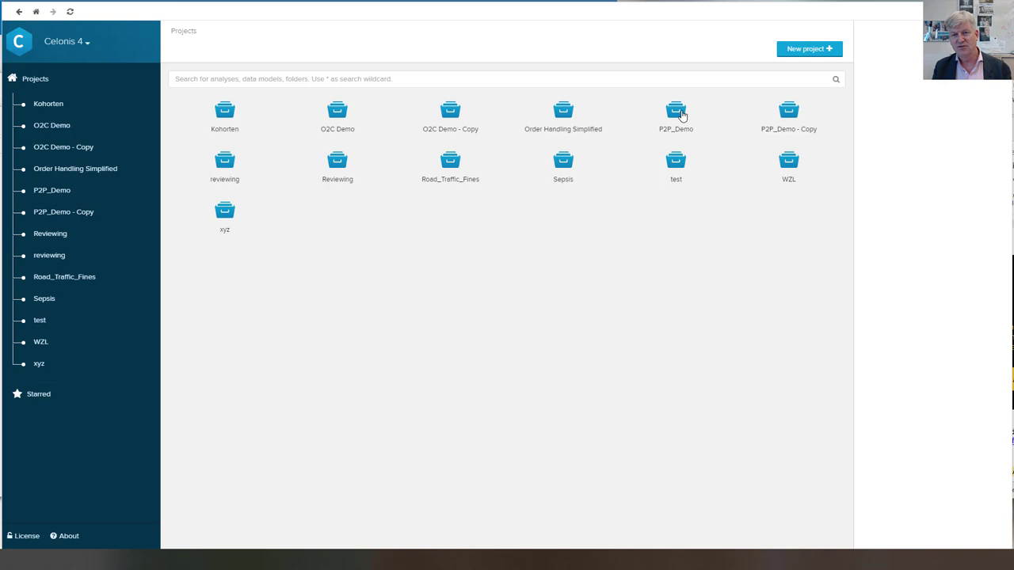
Open the P2P_Demo project and view the Purchase to Pay - Demo - Small data model's table diagram.
click(680, 114)
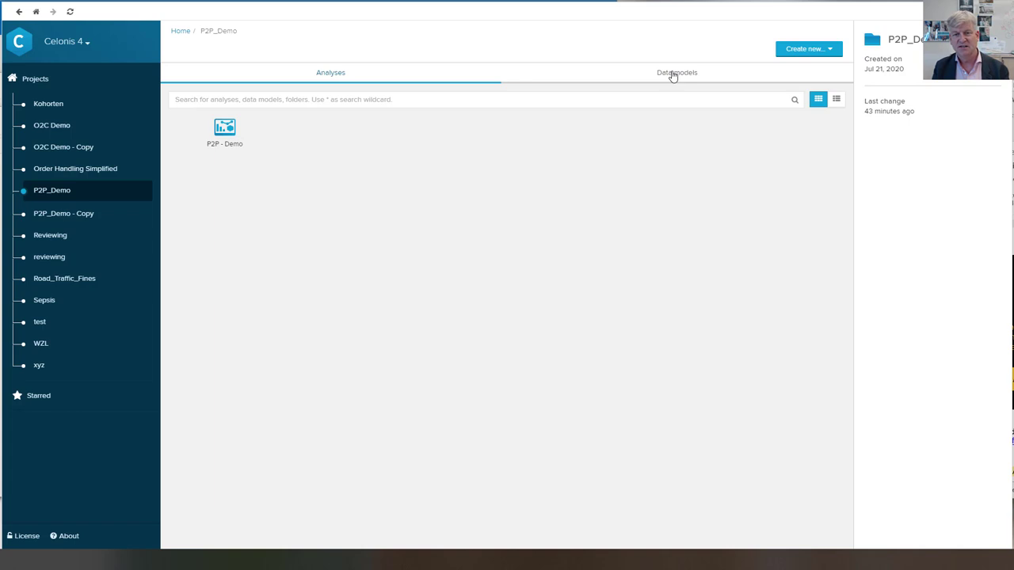
click(672, 74)
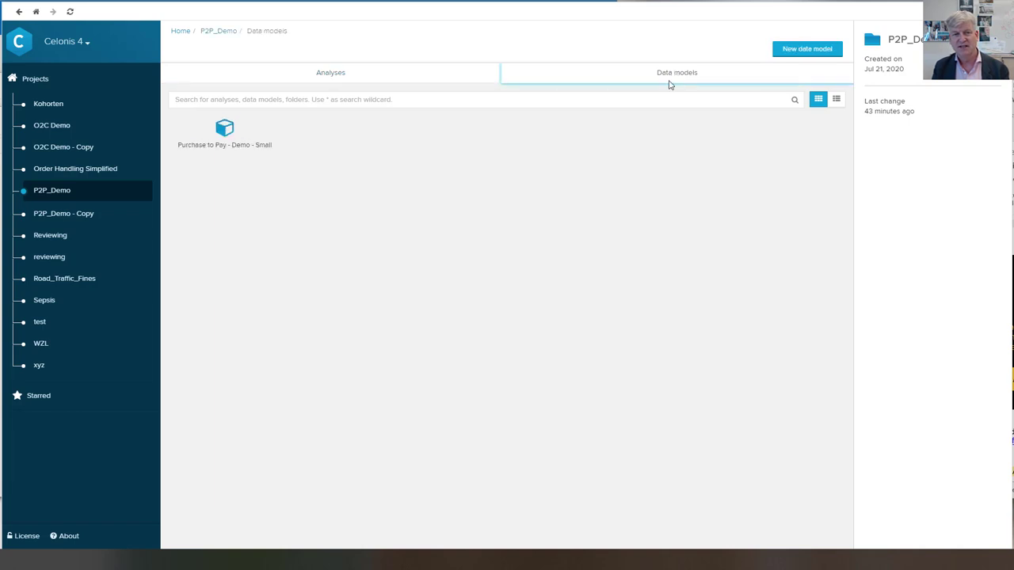
click(225, 131)
double_click(225, 132)
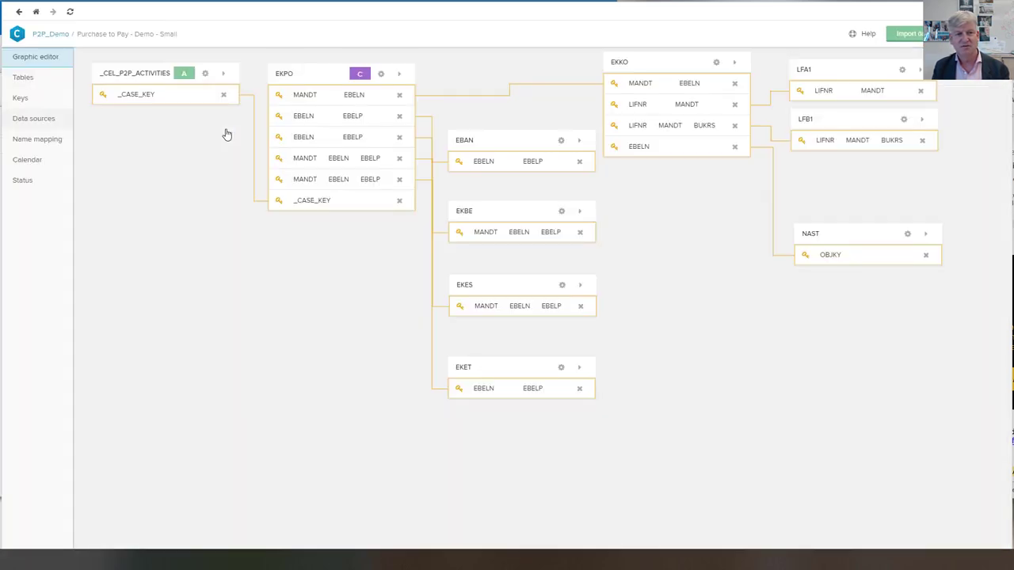
Open the P2P - Demo analysis and trim its process map to 95.8% activities and 90.8% connections.
click(56, 38)
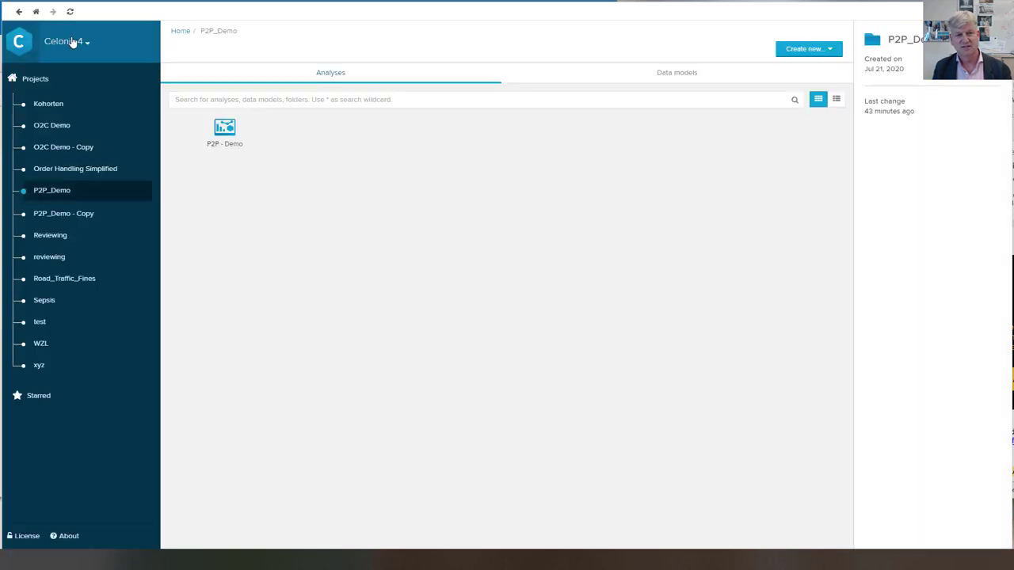
double_click(227, 136)
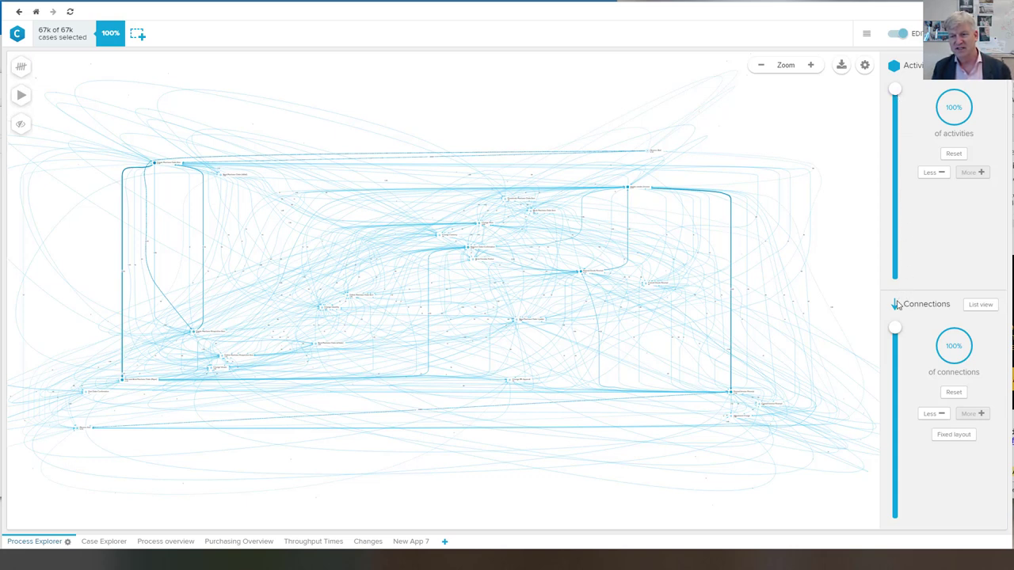
drag(895, 328, 895, 517)
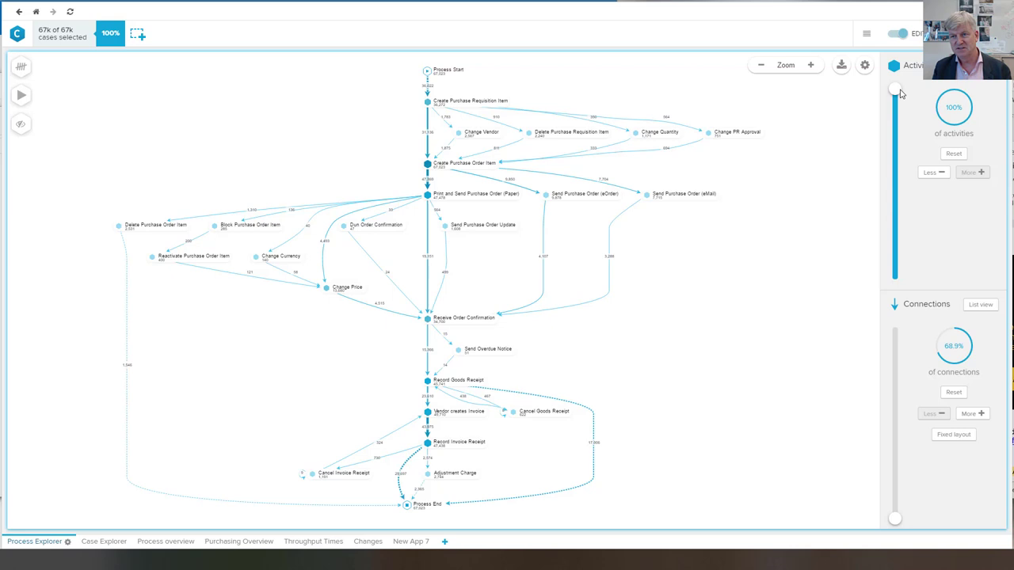
drag(895, 91, 895, 235)
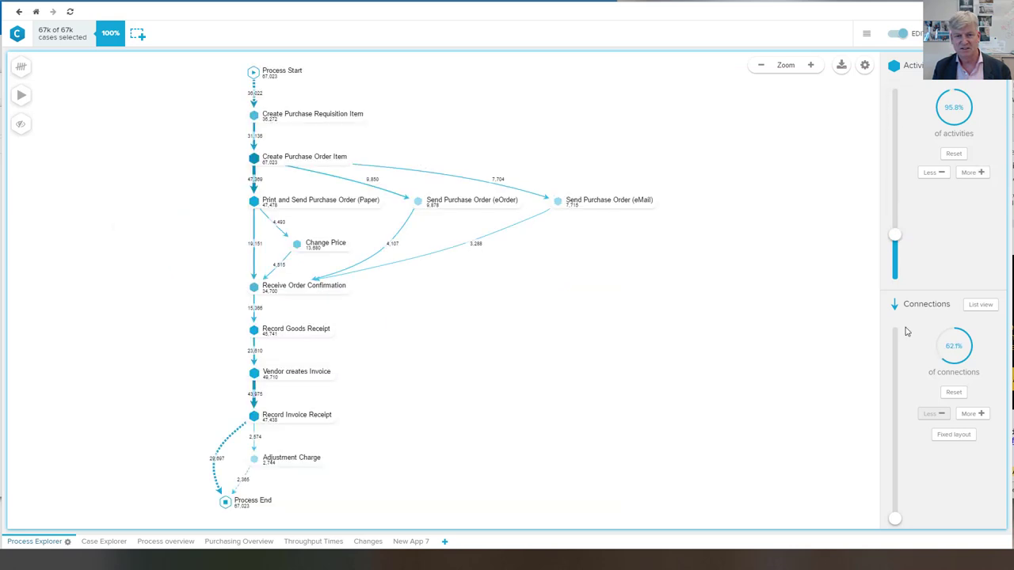
drag(896, 514, 893, 382)
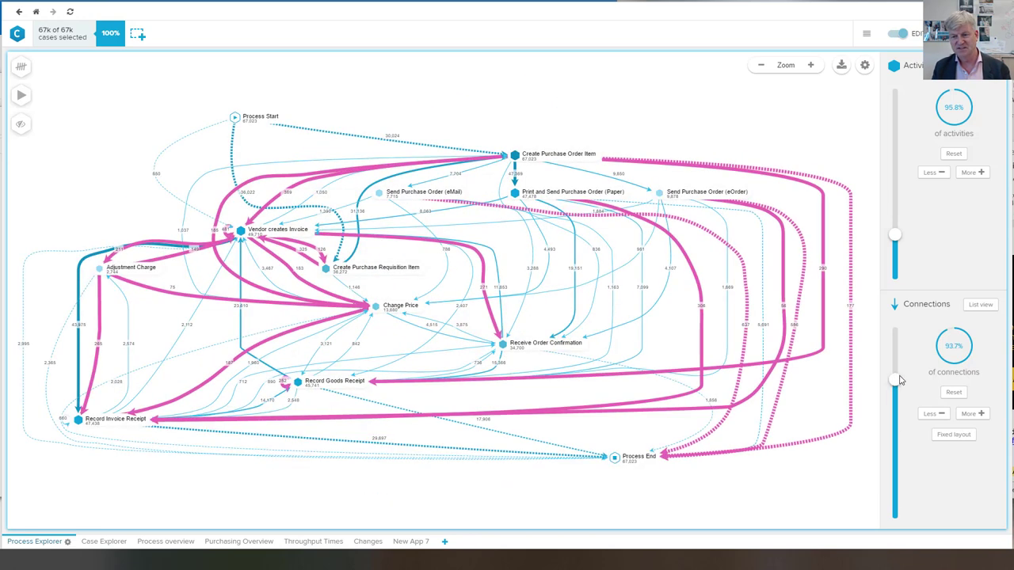
drag(896, 430, 896, 454)
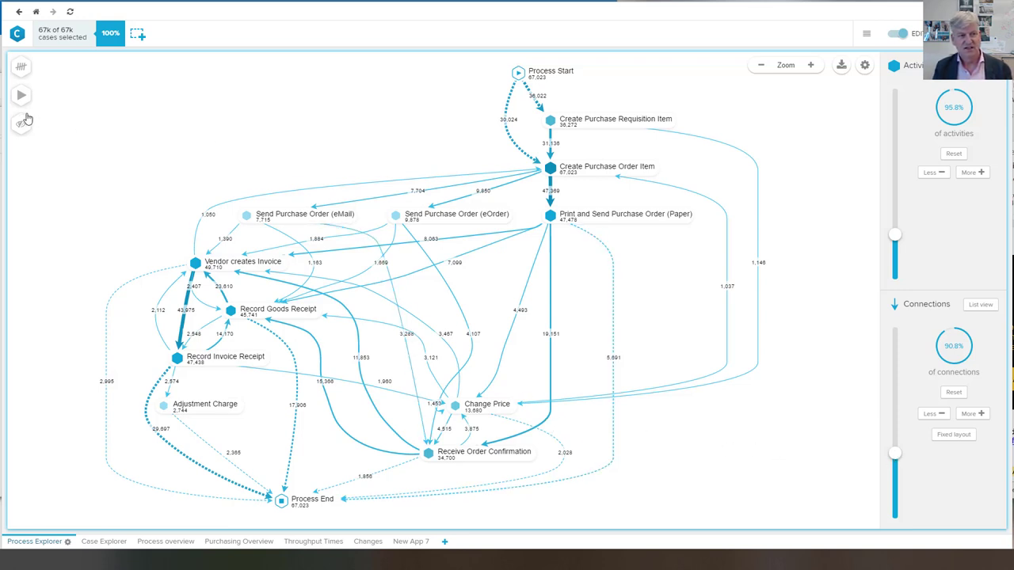
Try Activity Frequency and Throughput Time (AVG) as map KPIs, keep Activity Frequency, then go to Case Explorer.
click(22, 69)
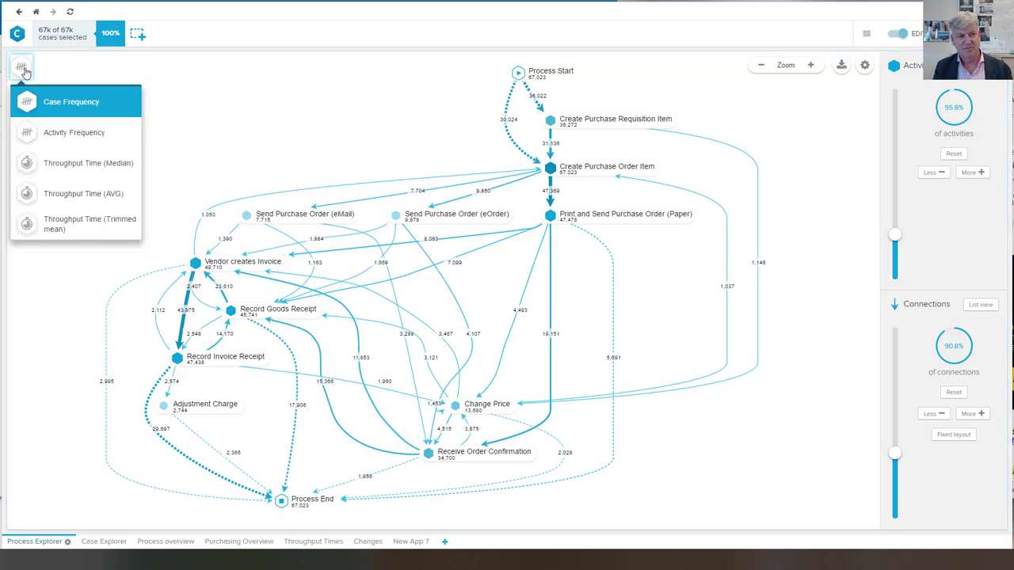
click(70, 133)
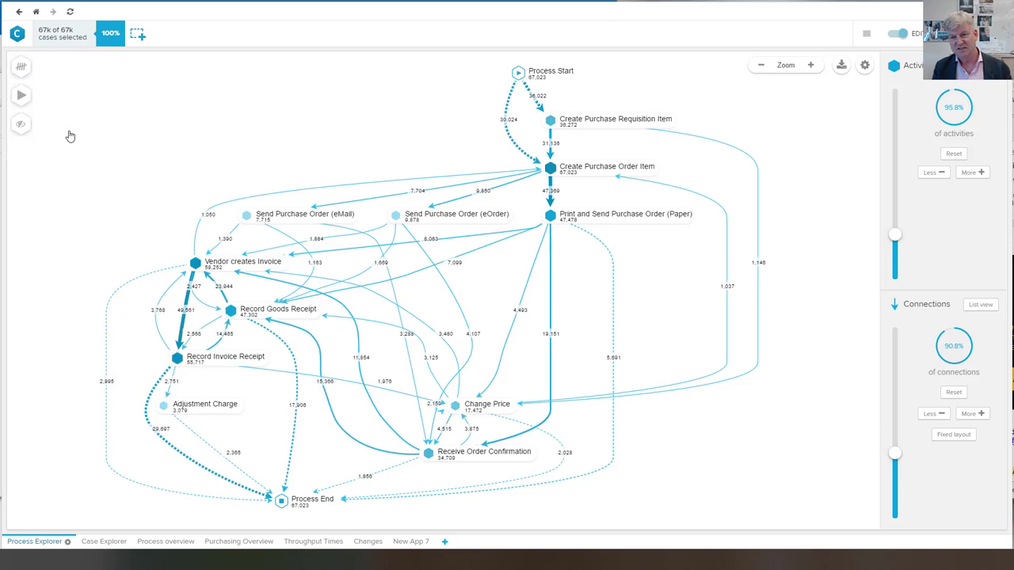
click(22, 70)
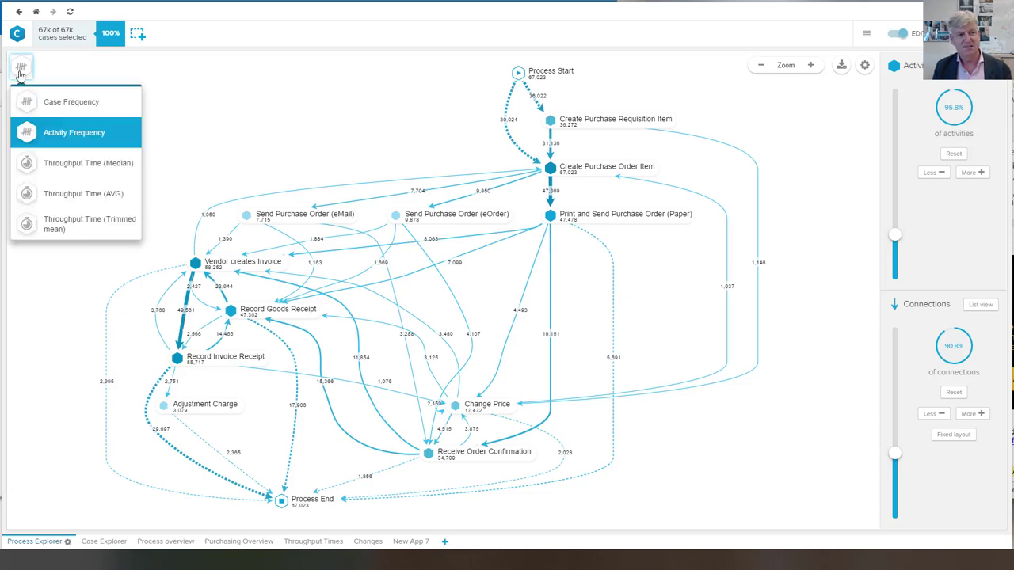
click(77, 194)
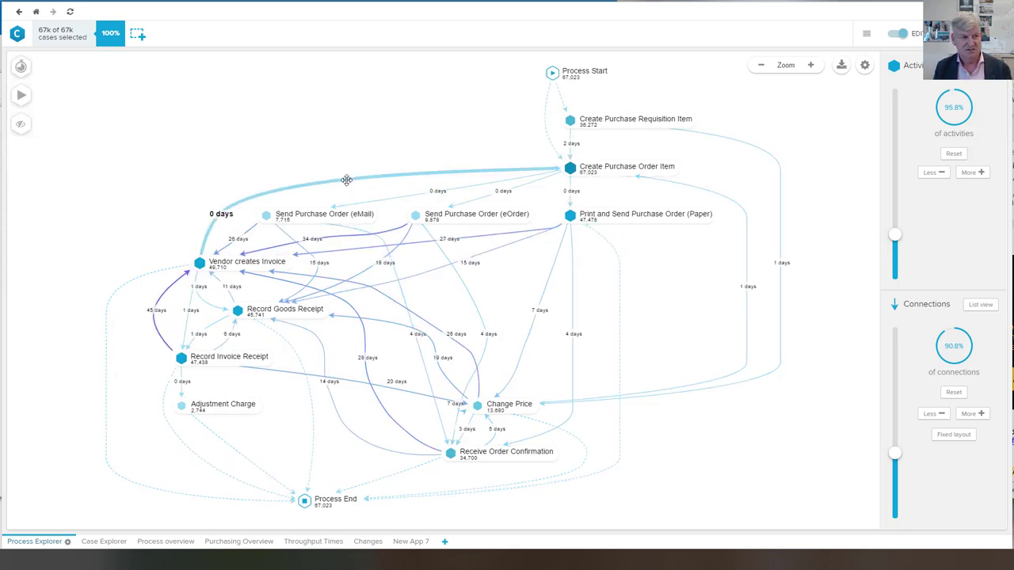
click(23, 69)
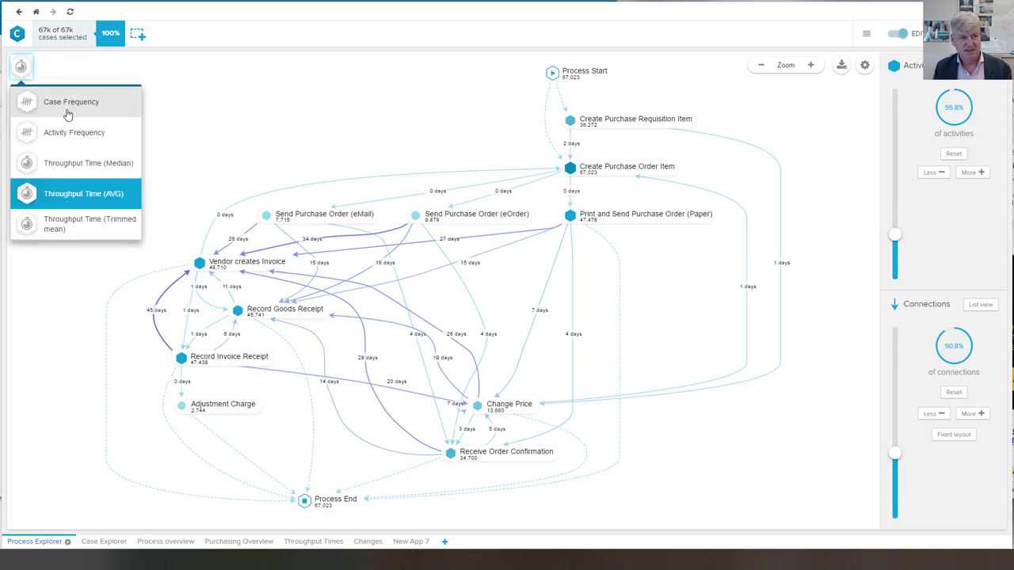
click(70, 133)
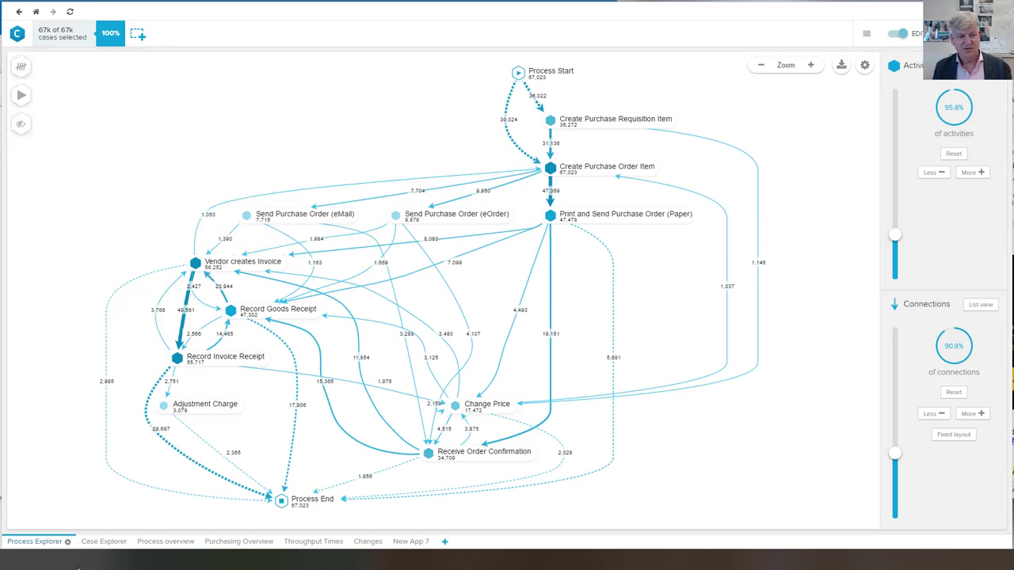
click(97, 546)
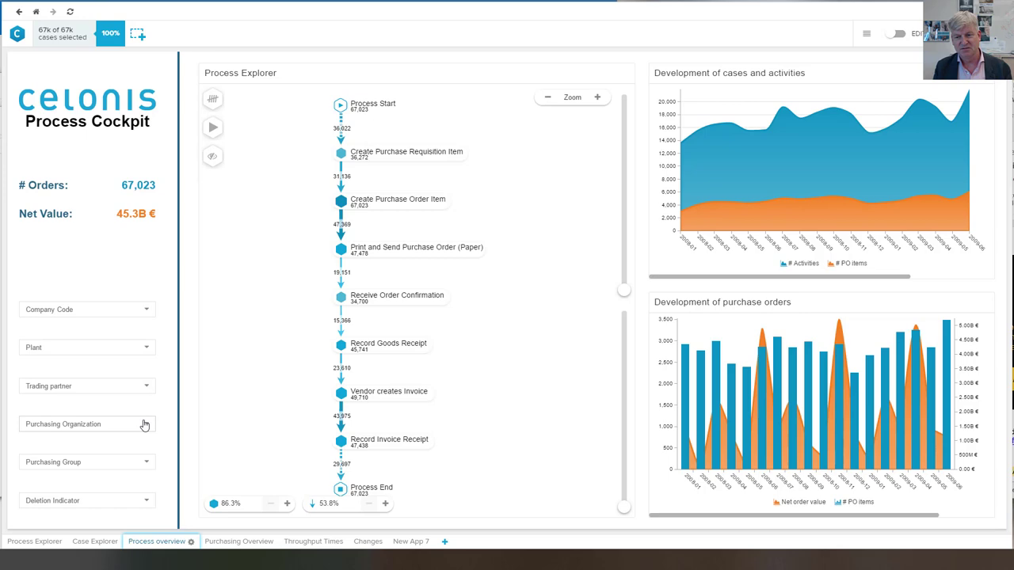
Browse the Purchasing Overview and Changes sheets of the analysis.
click(237, 544)
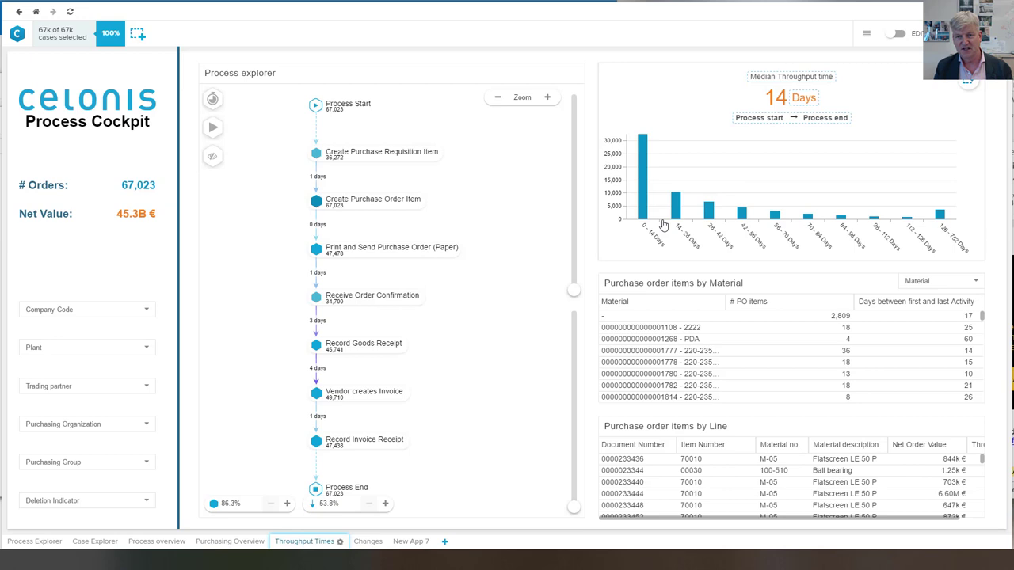
mouse_move(670, 214)
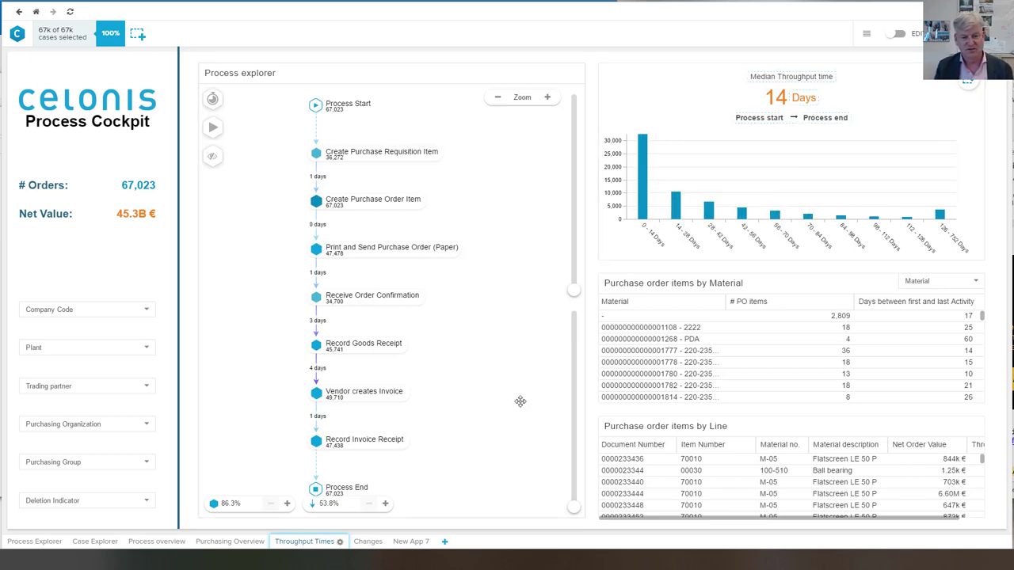
click(370, 541)
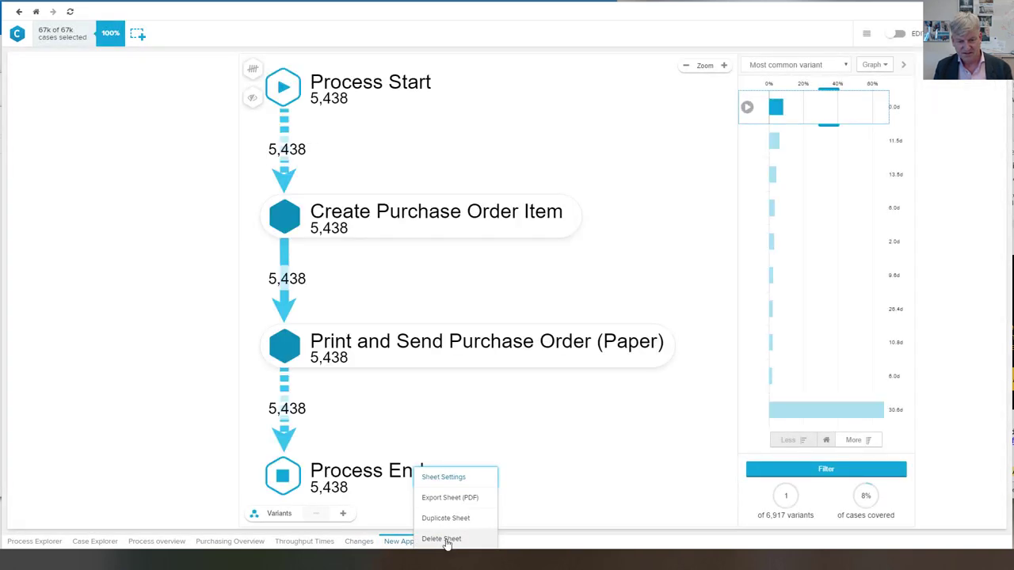
Delete the New App 7 sheet and add a new blank New App sheet.
click(444, 539)
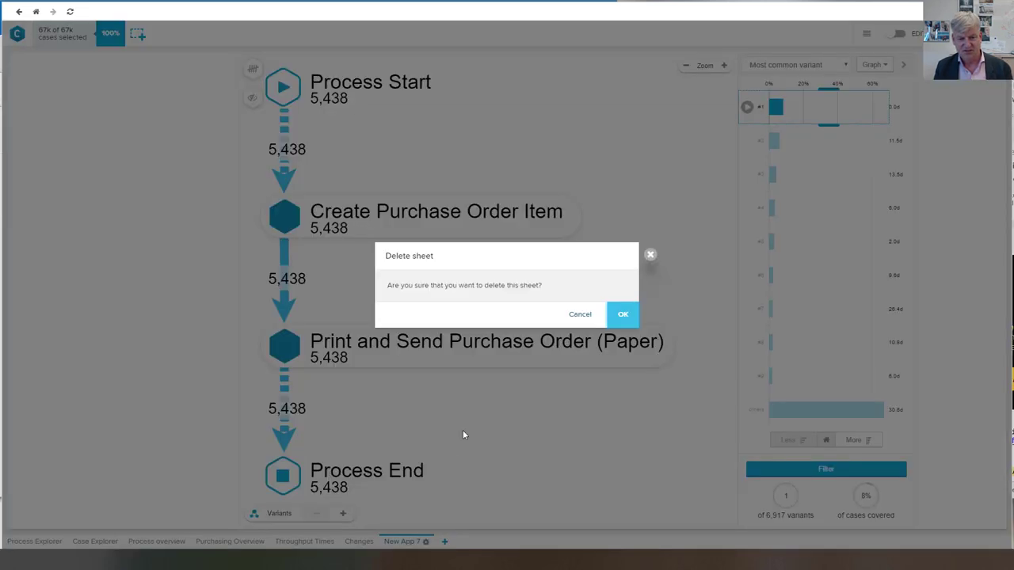
click(622, 316)
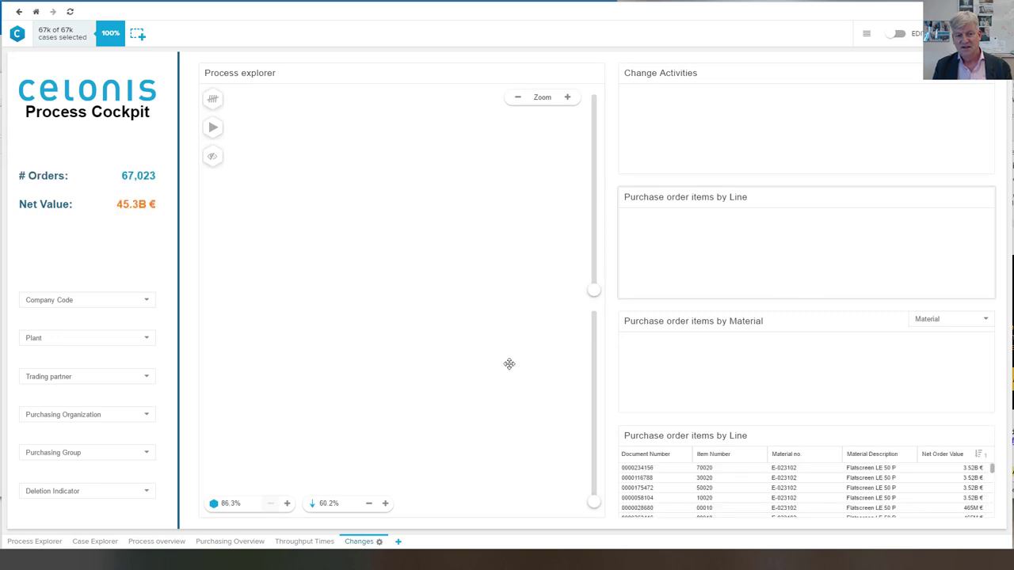
click(399, 545)
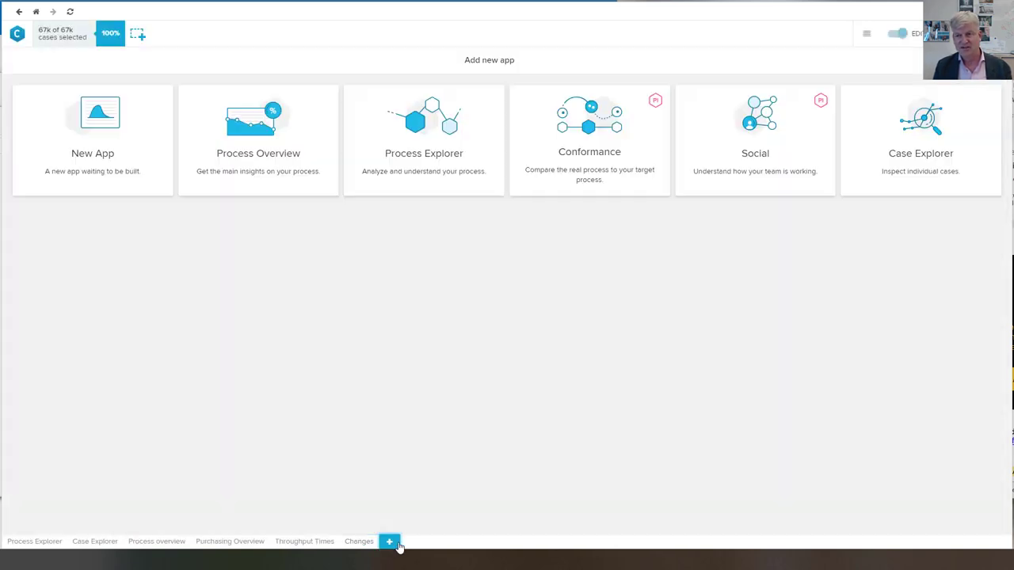
click(112, 159)
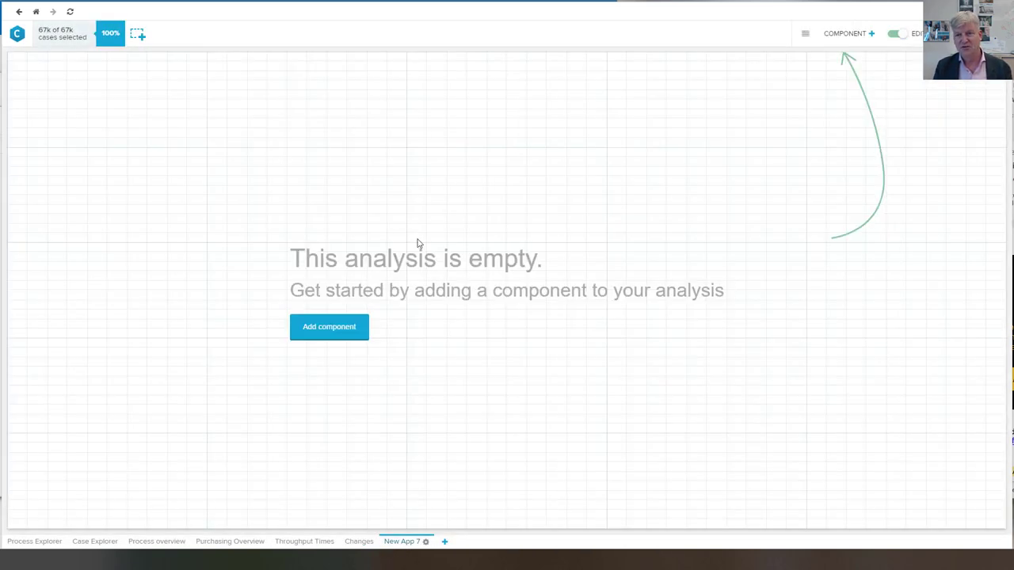
Place a Variant Explorer on the new sheet, enlarge it across the canvas, and exit edit mode.
click(835, 35)
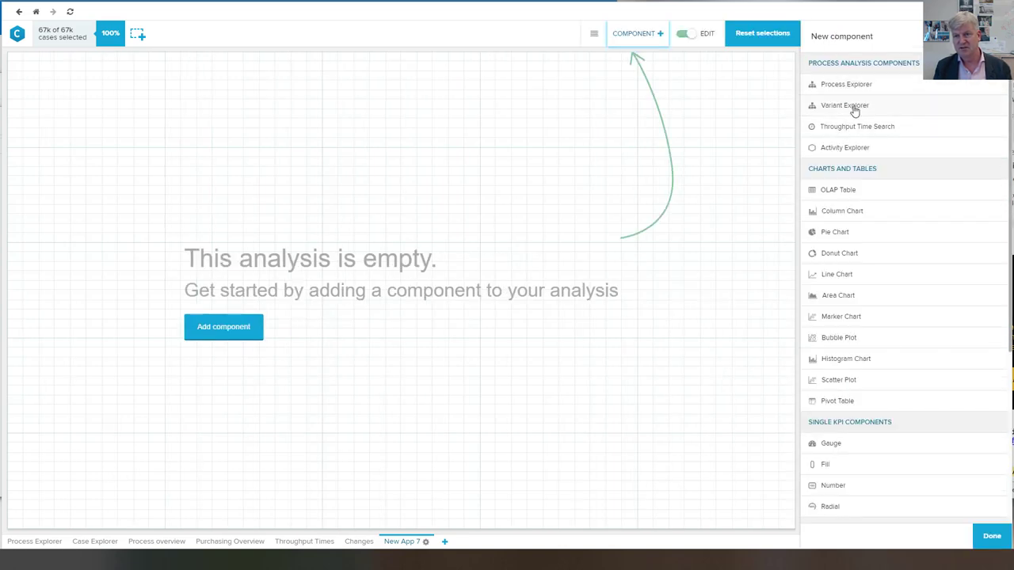
drag(854, 112, 198, 221)
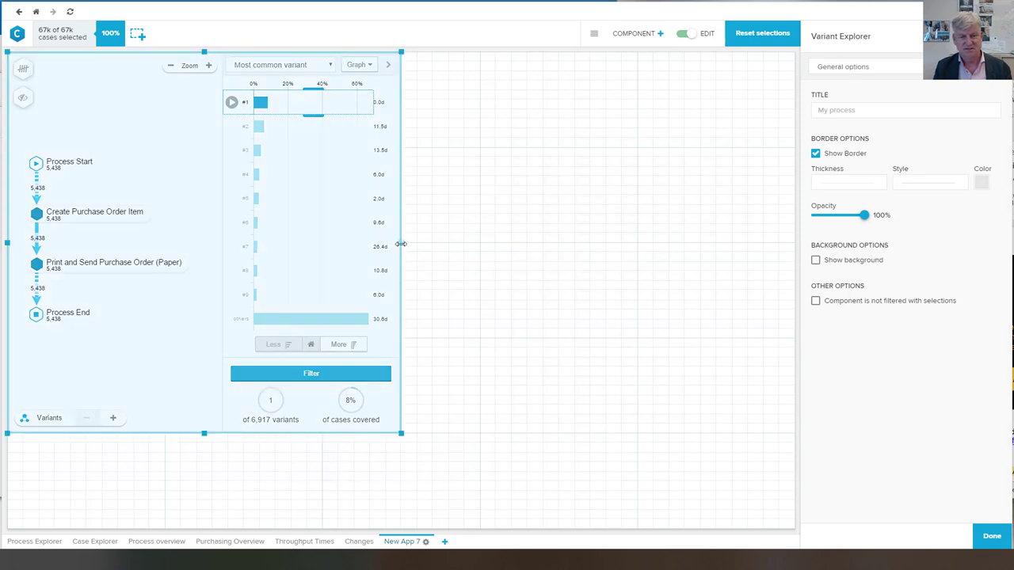
drag(401, 244, 794, 242)
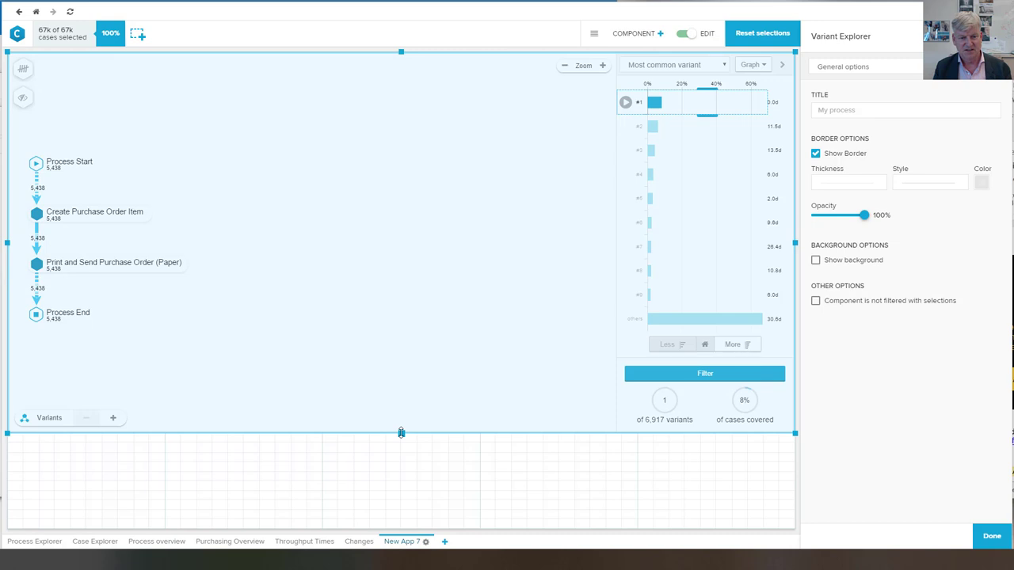
drag(401, 433, 404, 525)
click(682, 33)
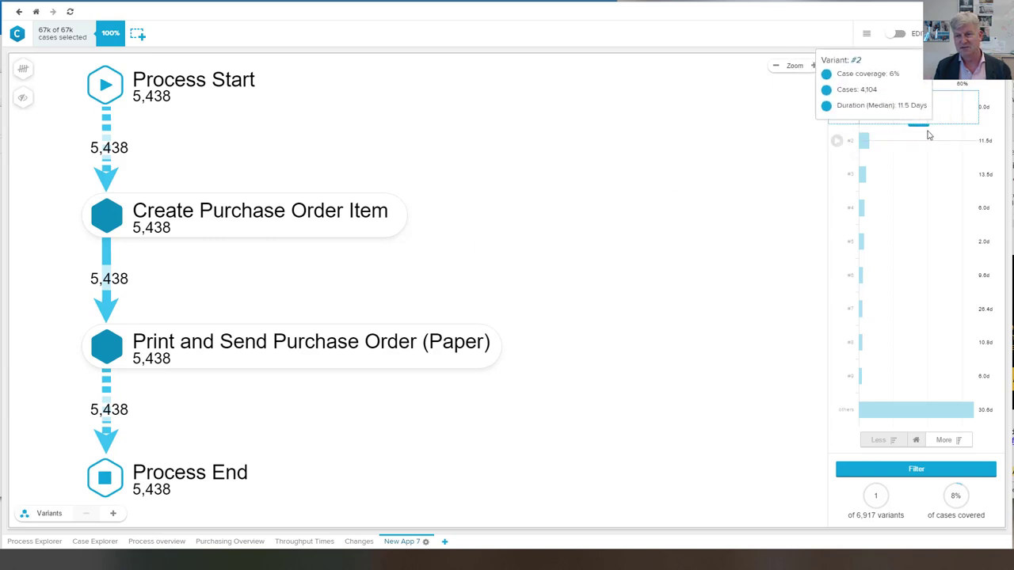
Extend the variant selection through #2, #3, #4–#5, then all 6,917 variants including others.
drag(923, 126, 922, 148)
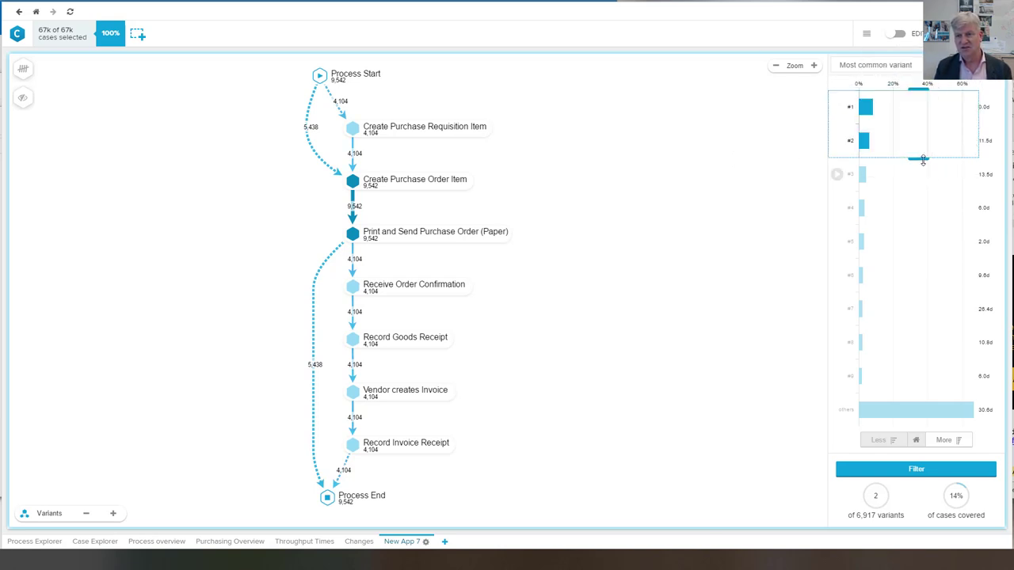
drag(922, 161, 921, 191)
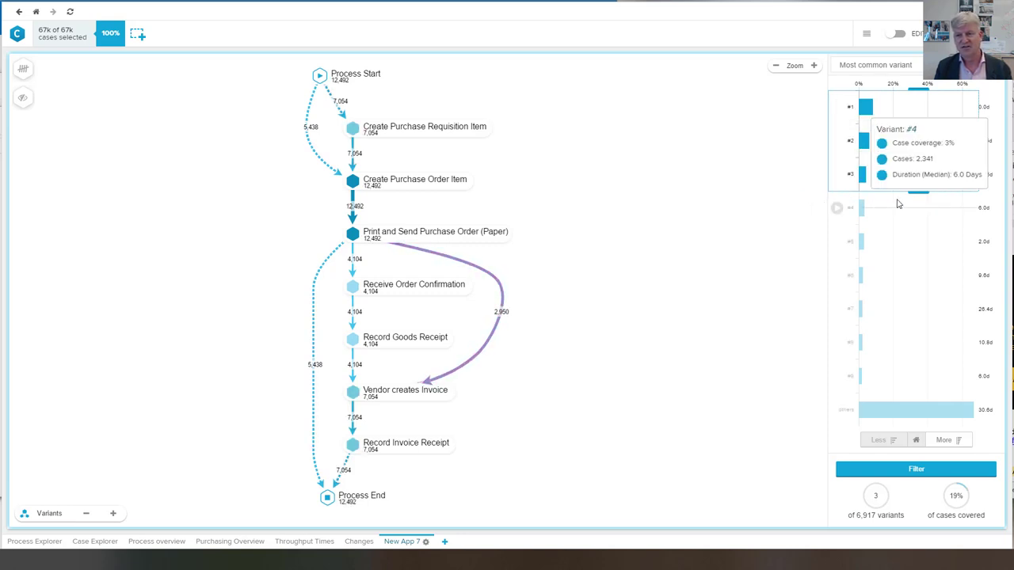
drag(912, 190, 911, 276)
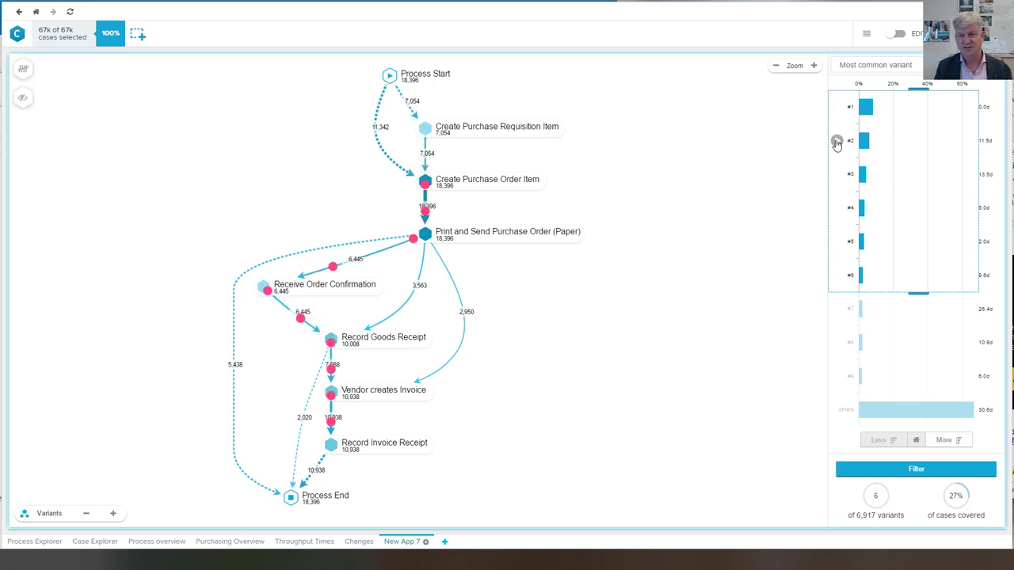
click(836, 176)
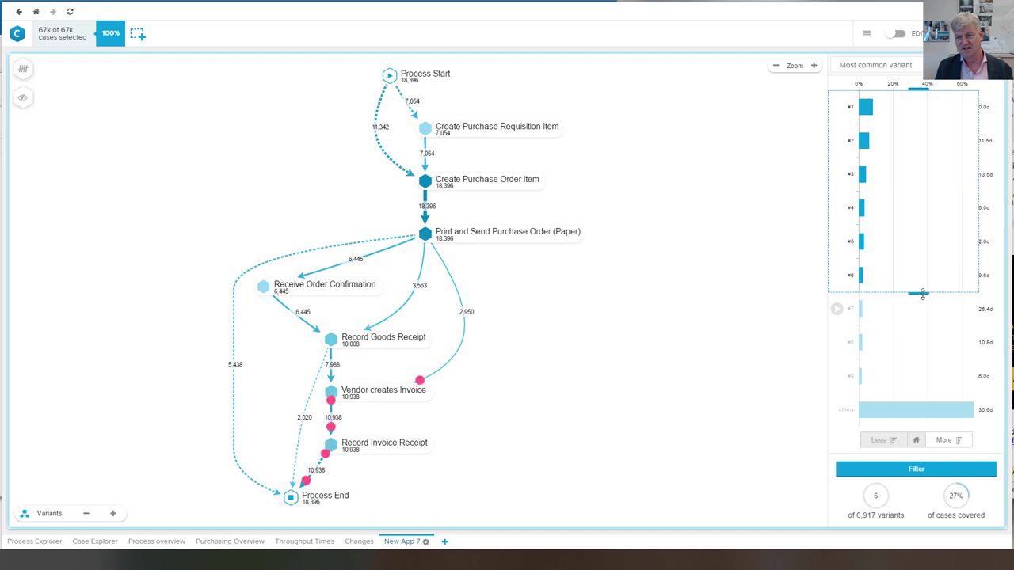
drag(922, 293, 925, 420)
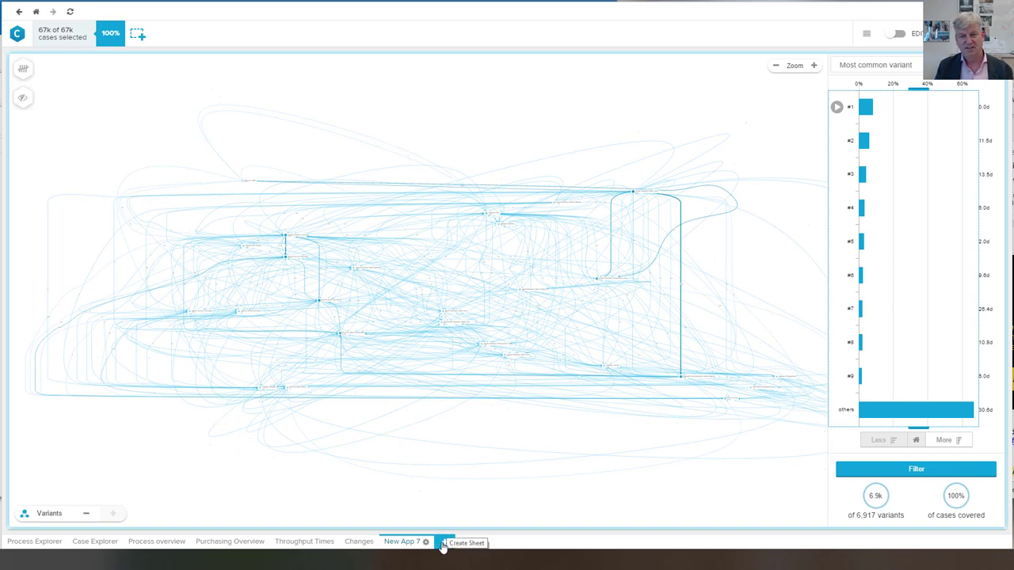
Add a Conformance sheet, tick the top five variants as reference, and launch the conformance analysis.
click(443, 544)
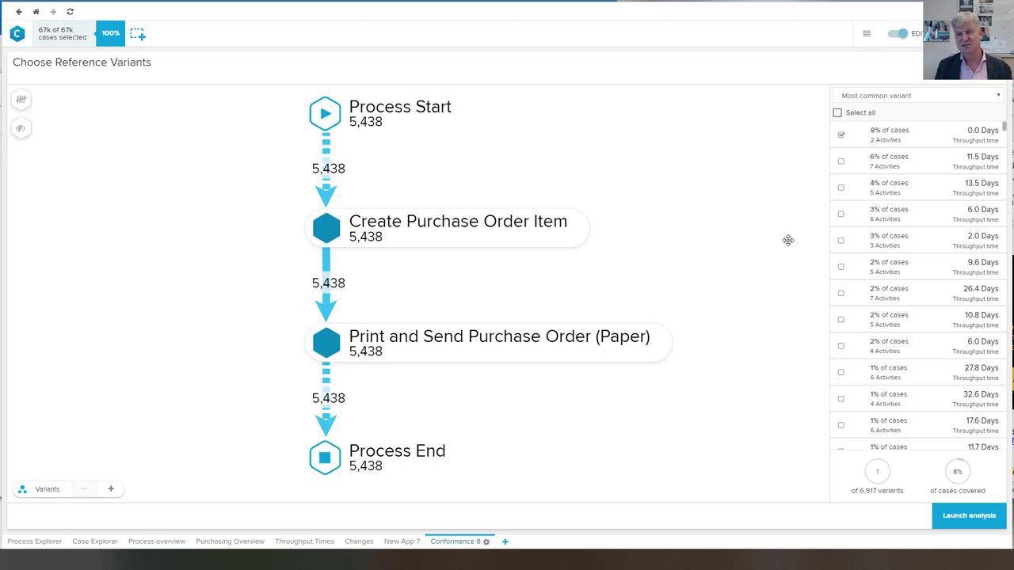
click(841, 163)
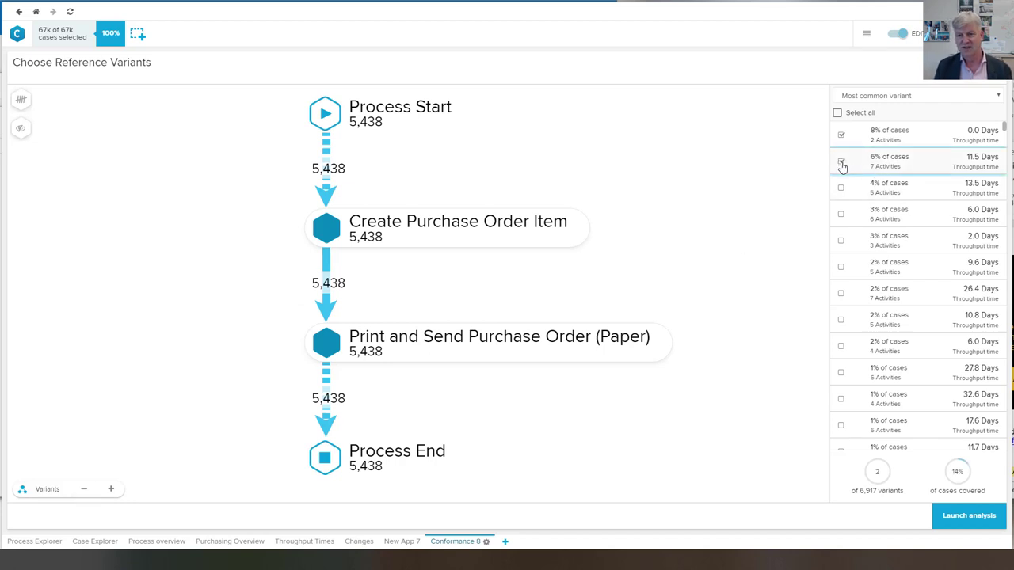
click(841, 187)
click(841, 214)
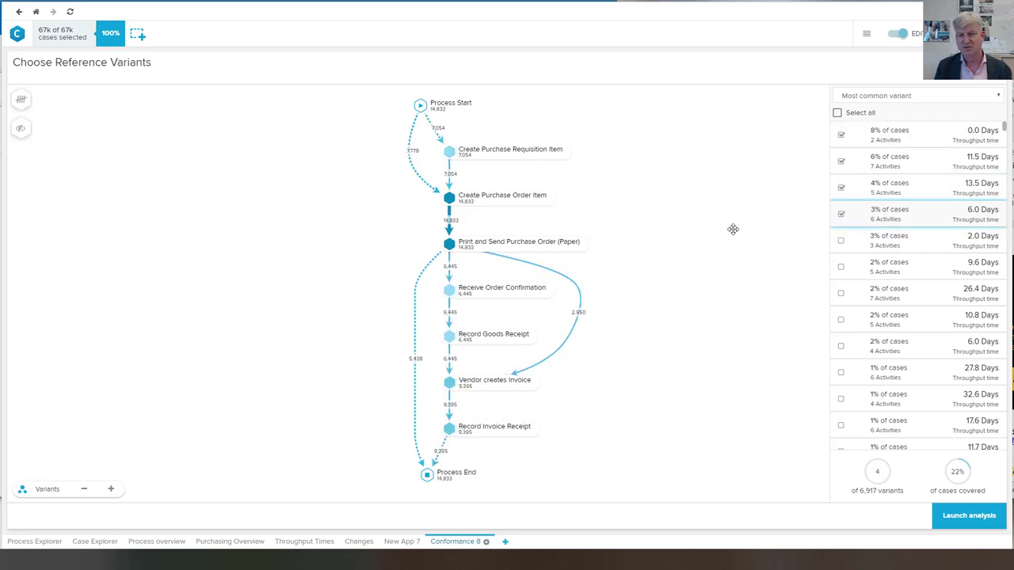
click(841, 241)
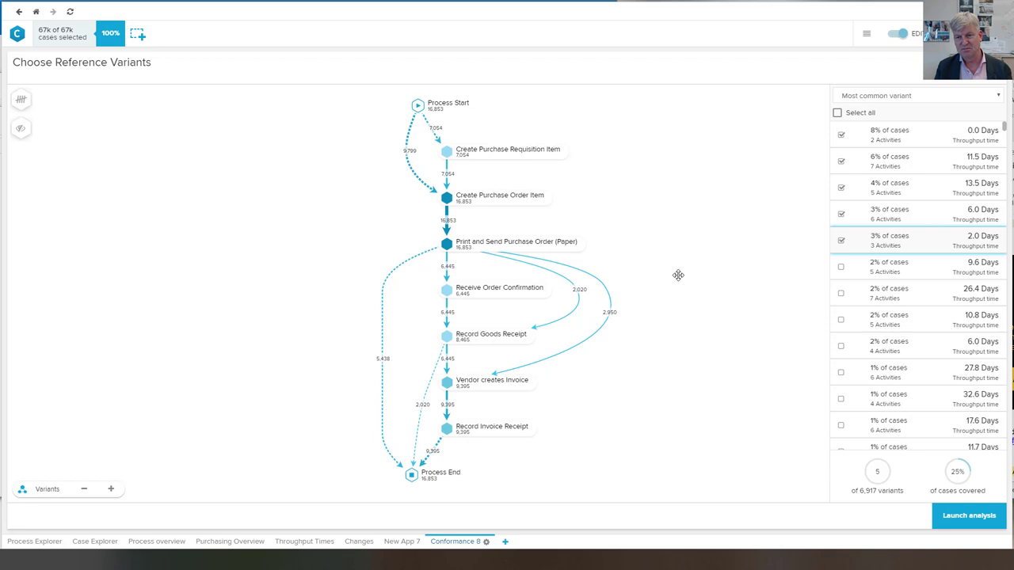
click(951, 517)
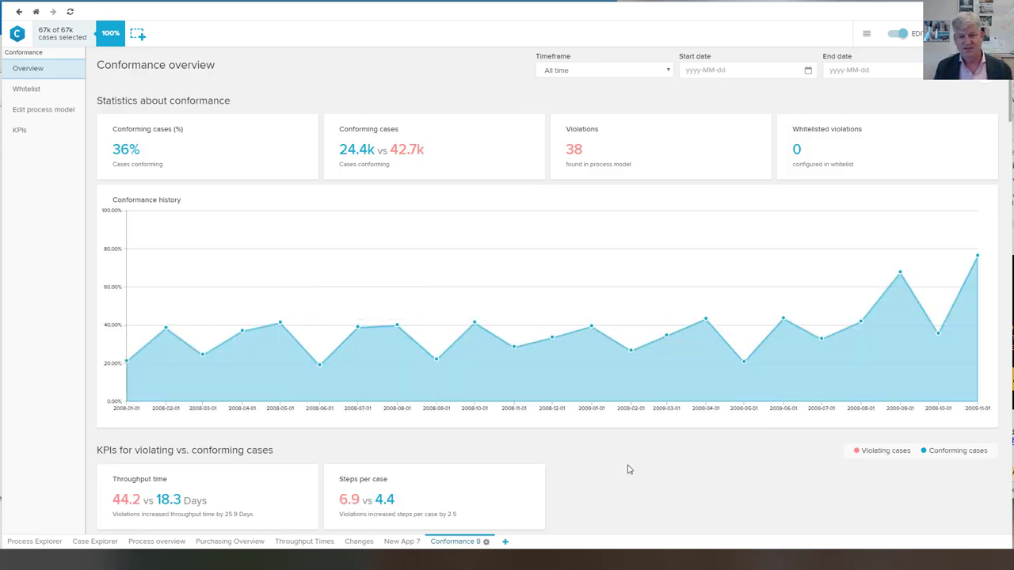
scroll(628, 470, down, 1)
scroll(628, 470, down, 3)
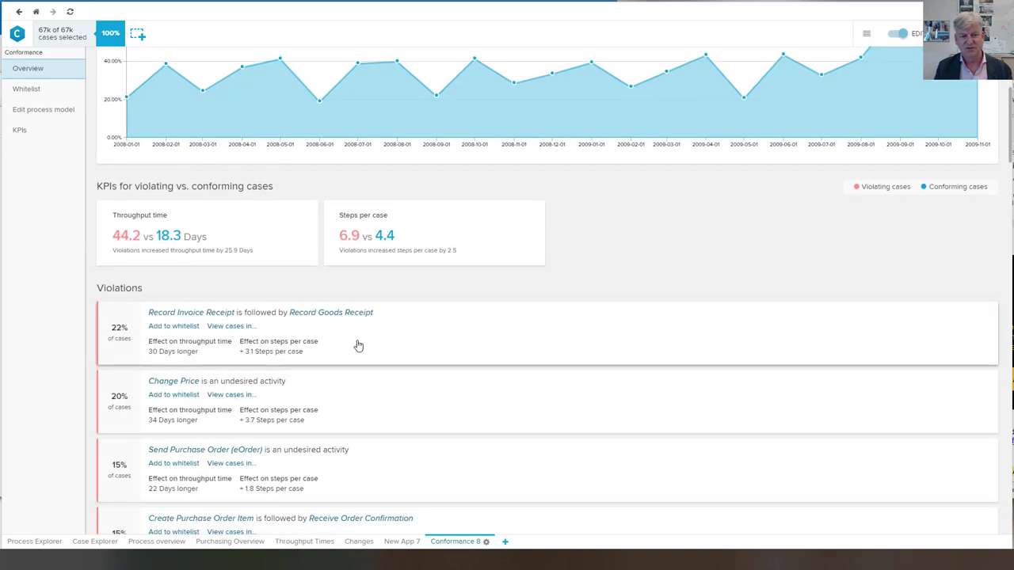
scroll(619, 283, up, 3)
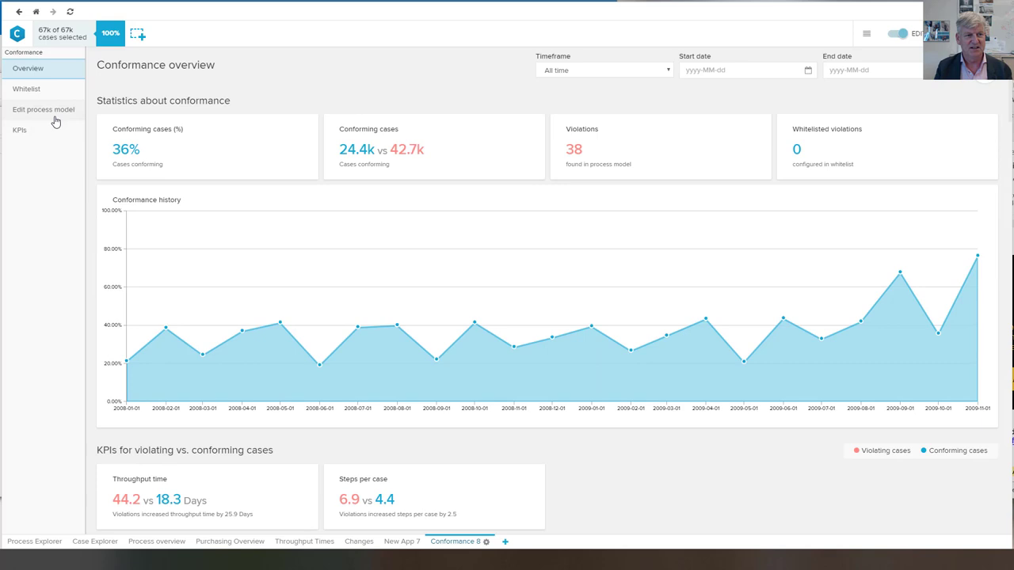
click(55, 114)
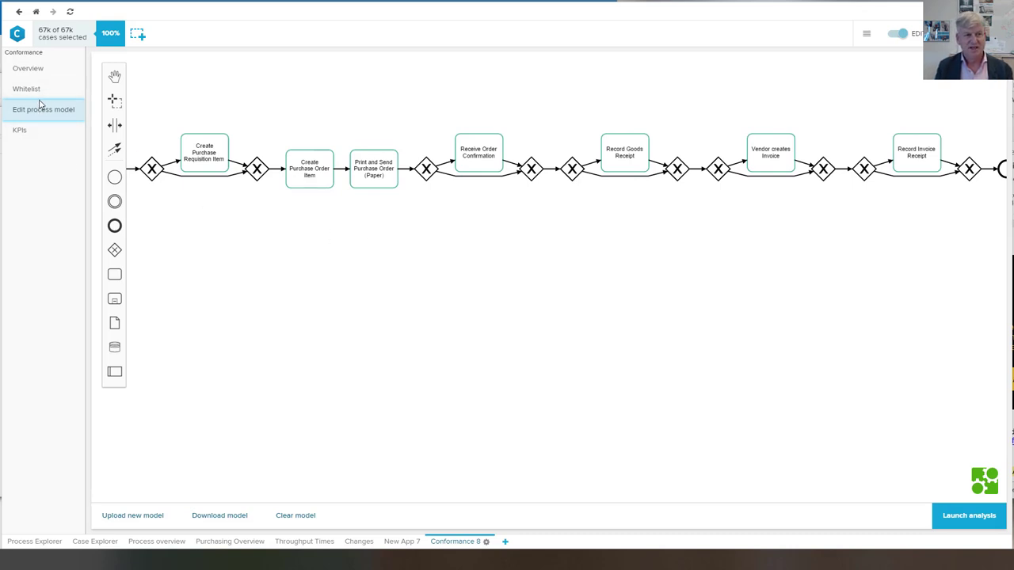
click(39, 71)
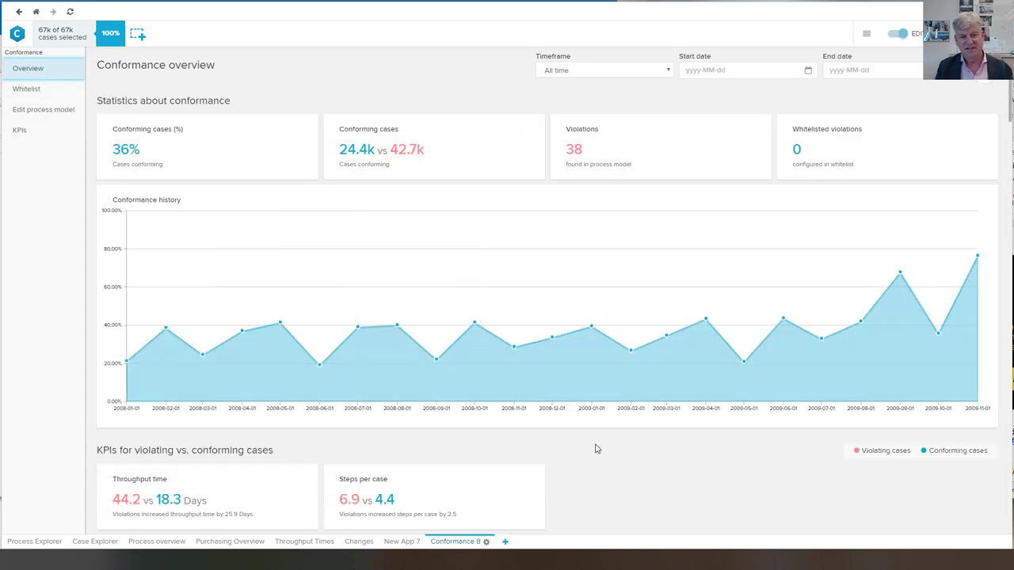
scroll(632, 495, down, 2)
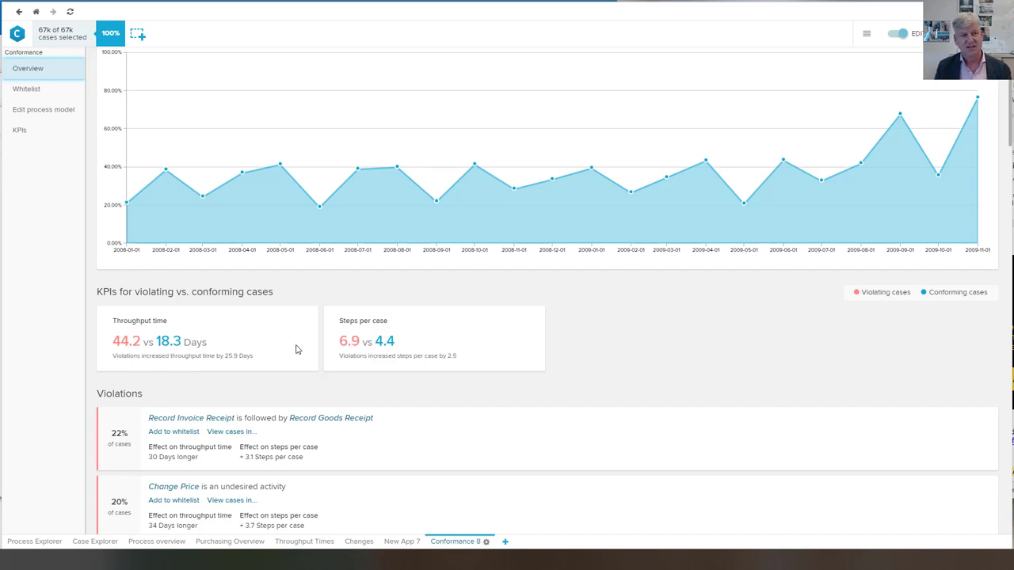
Whitelist the 'Record Invoice Receipt is followed by Record Goods Receipt' violation and view the whitelist.
click(32, 91)
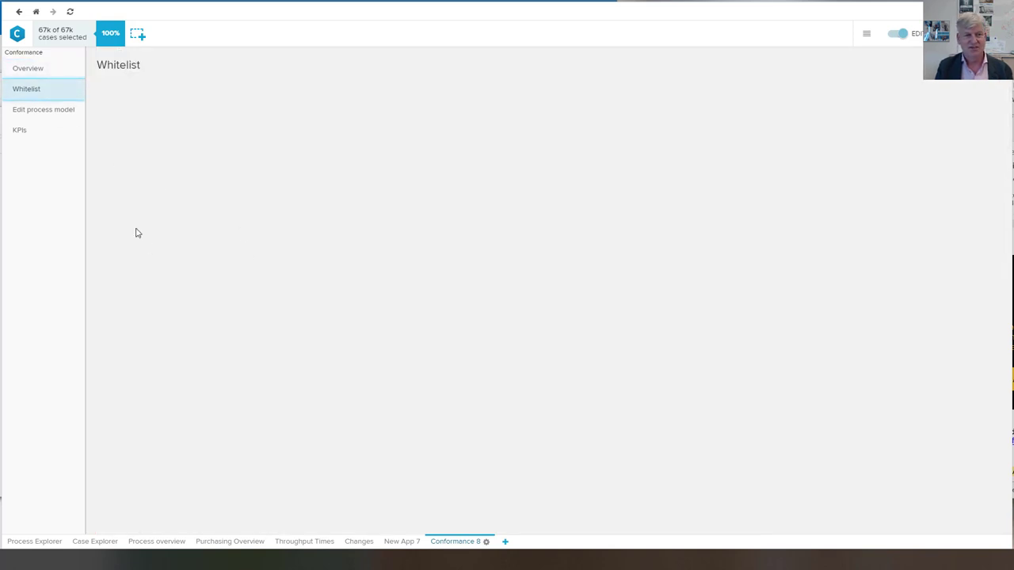
click(35, 71)
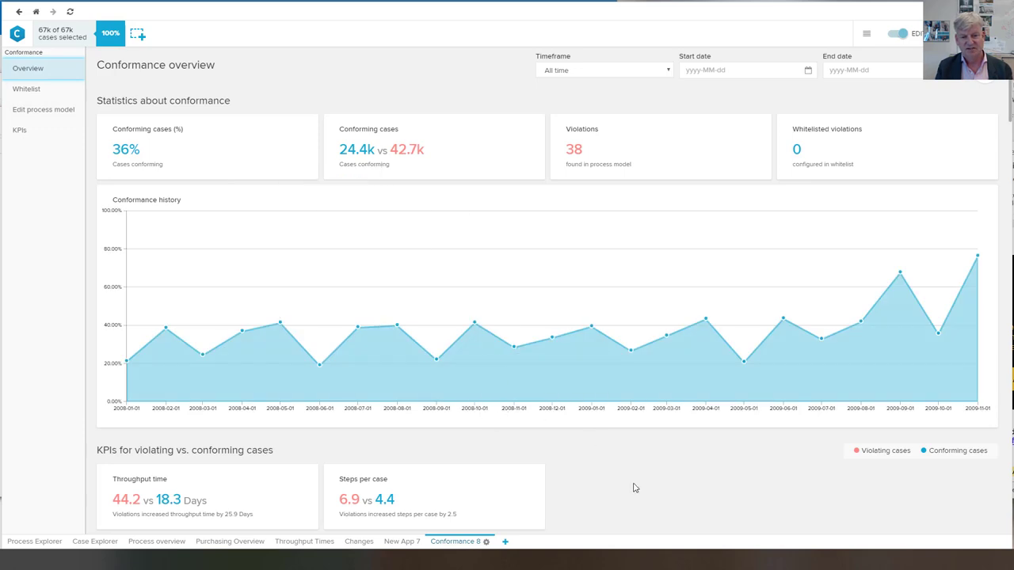
scroll(634, 488, down, 5)
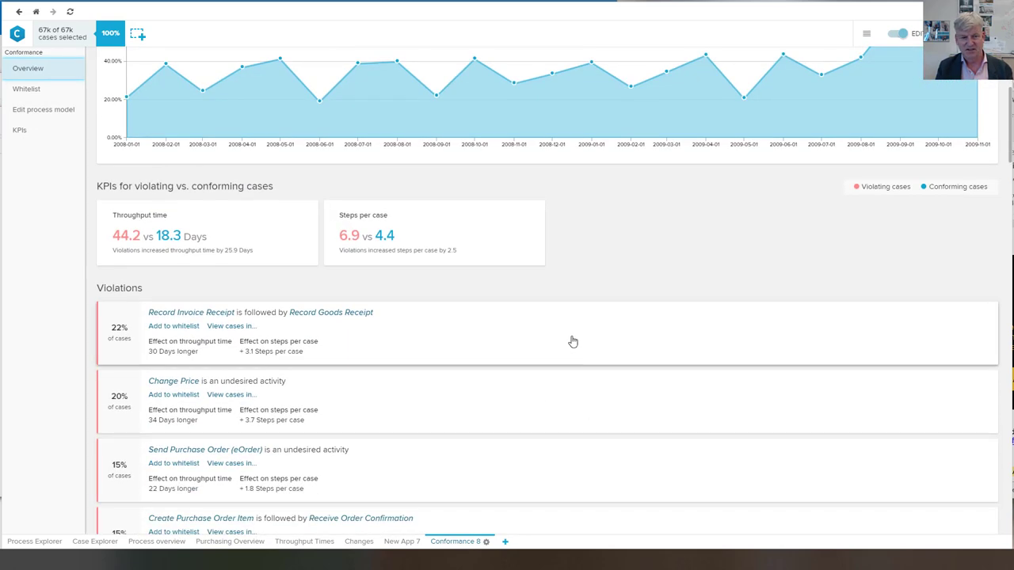
click(572, 342)
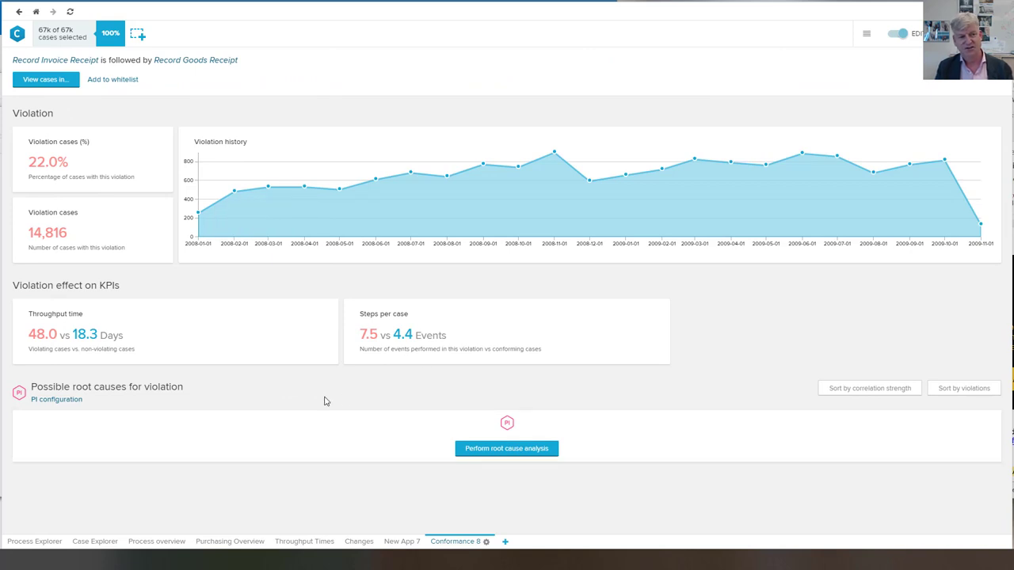
click(117, 82)
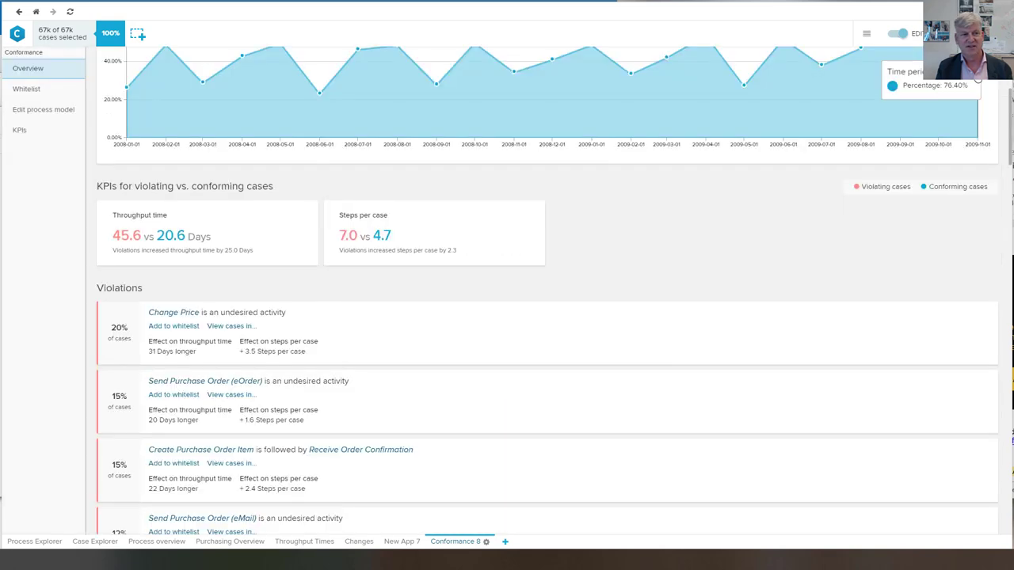
click(33, 92)
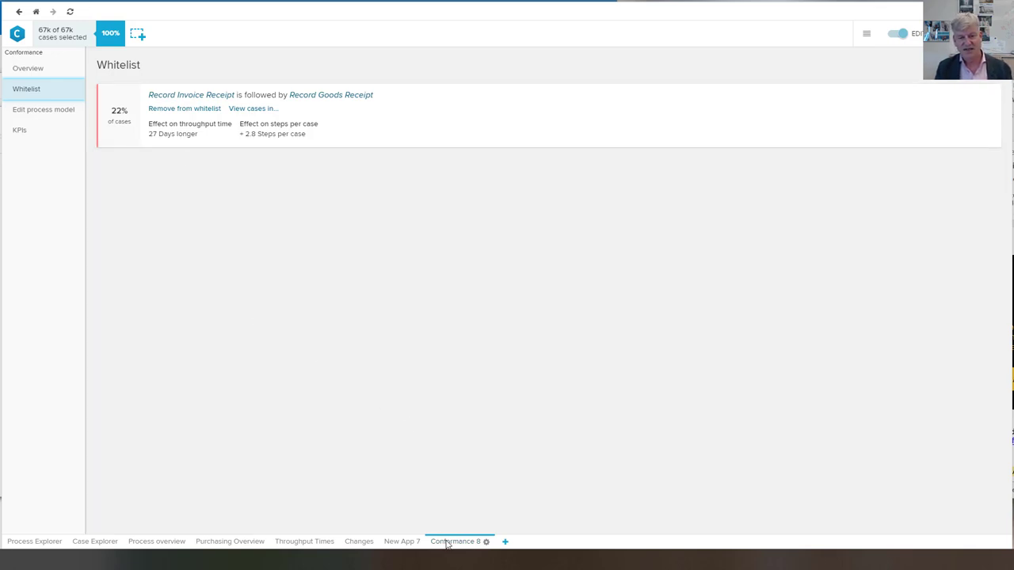
Delete the Conformance 8 sheet and then the New App 7 sheet.
click(486, 541)
click(468, 539)
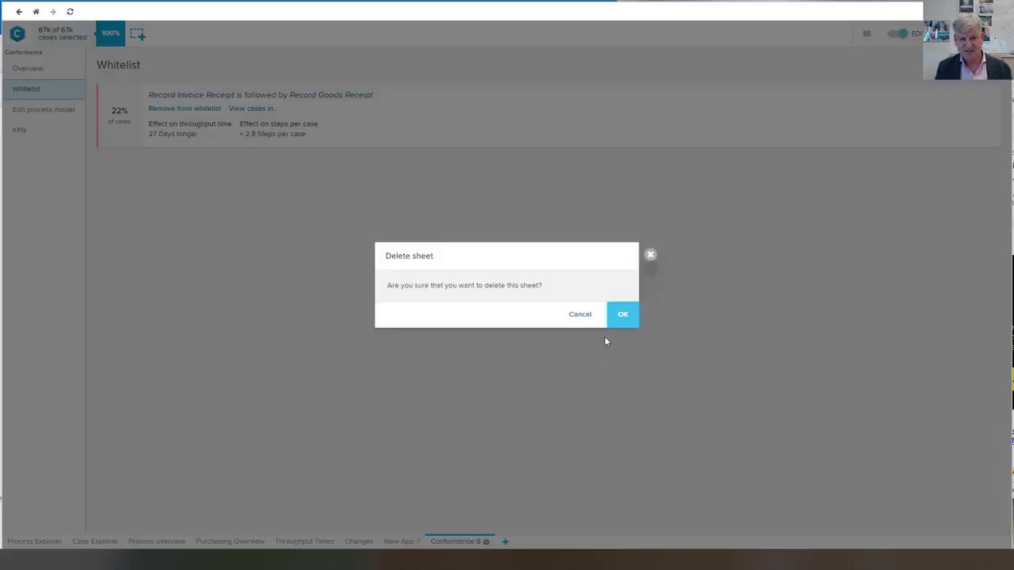
click(620, 314)
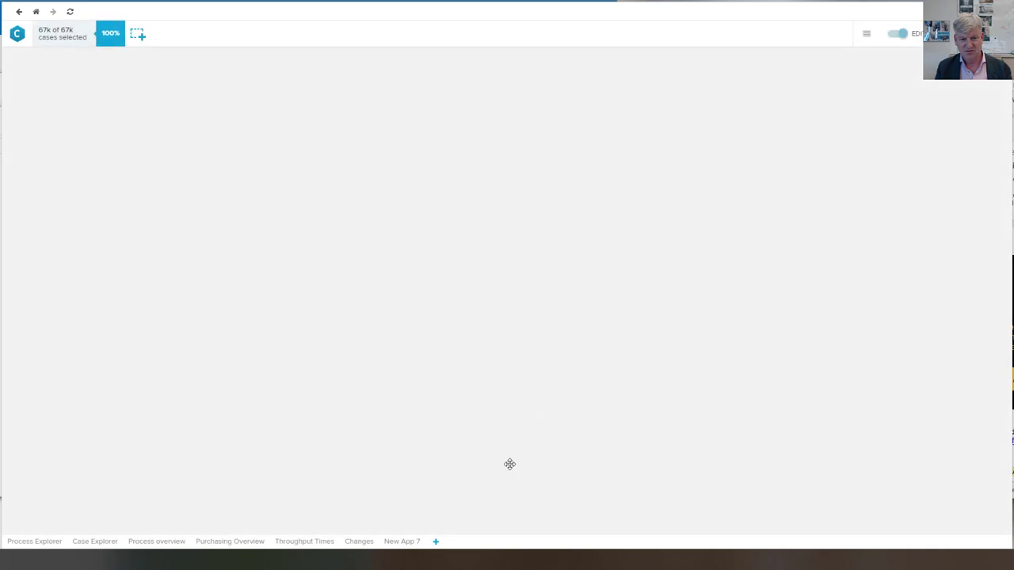
click(425, 542)
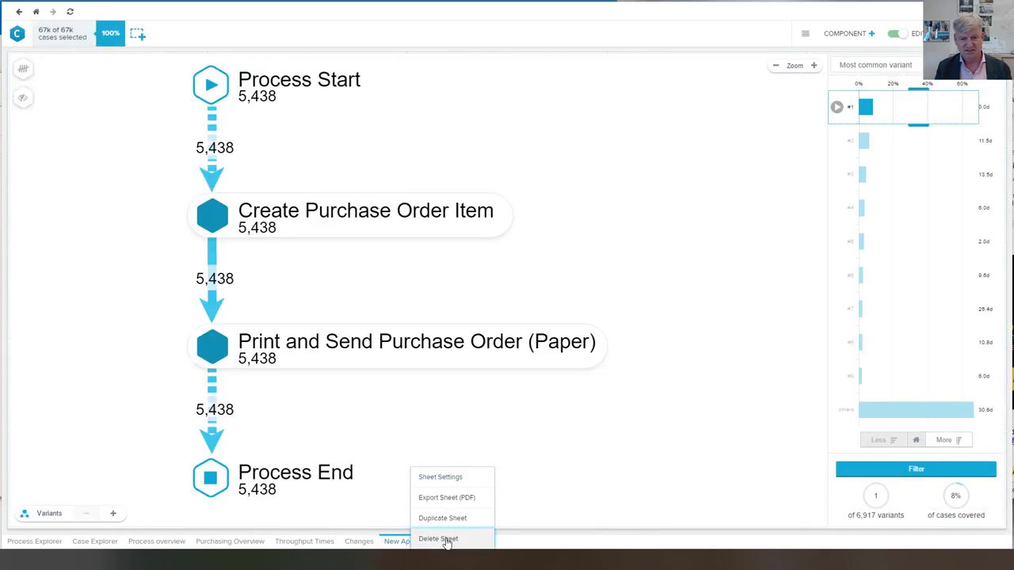
click(438, 539)
click(633, 316)
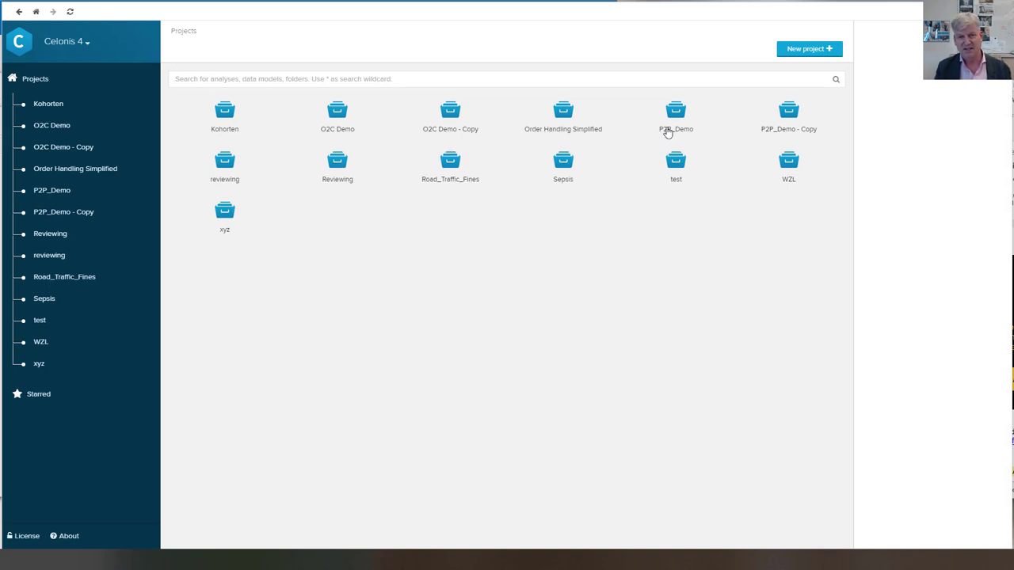
Open the O2C Demo project, view its Order to Cash - Demo - Small data model, then open the O2C-Demo analysis.
click(338, 117)
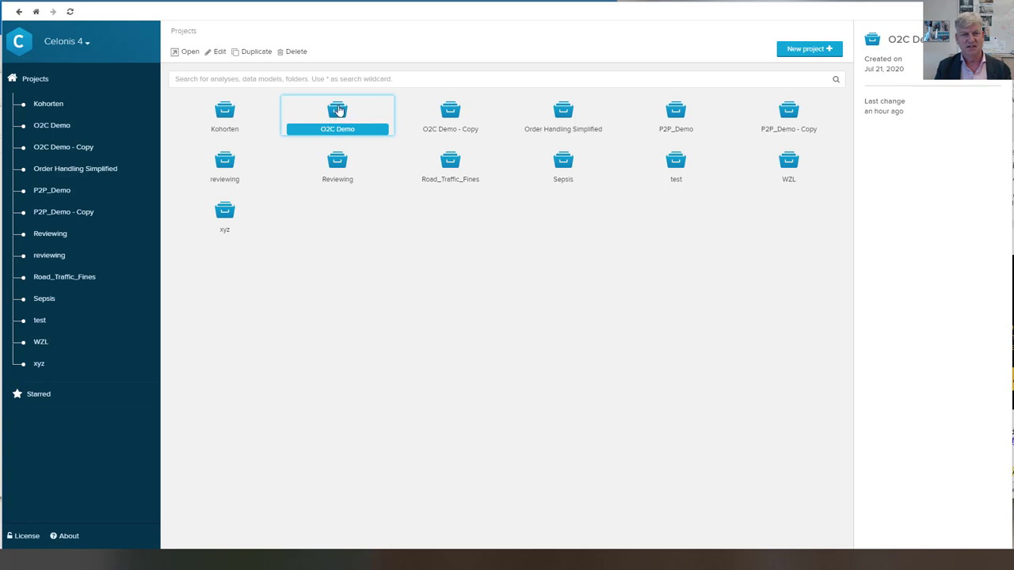
double_click(337, 110)
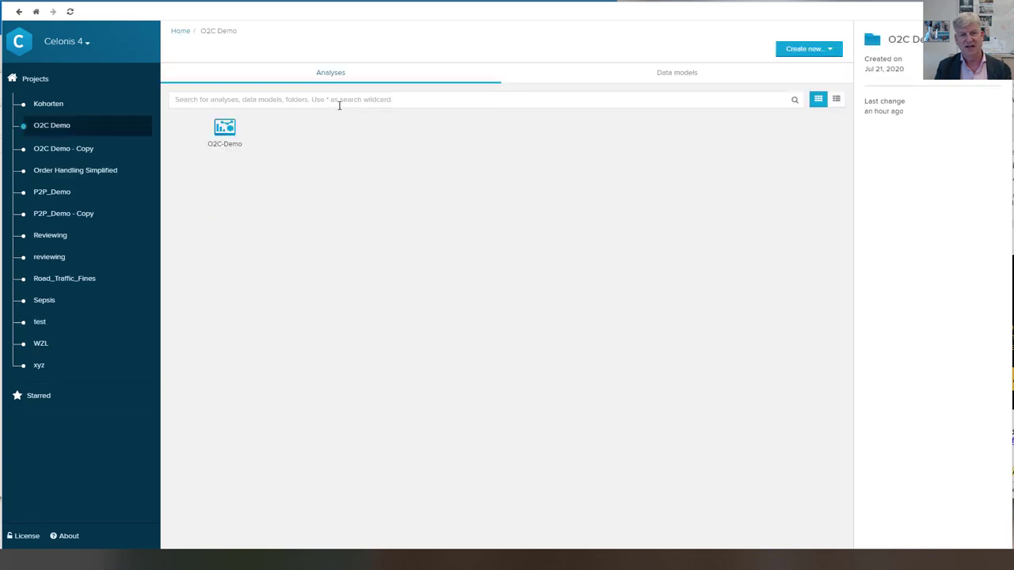
click(668, 80)
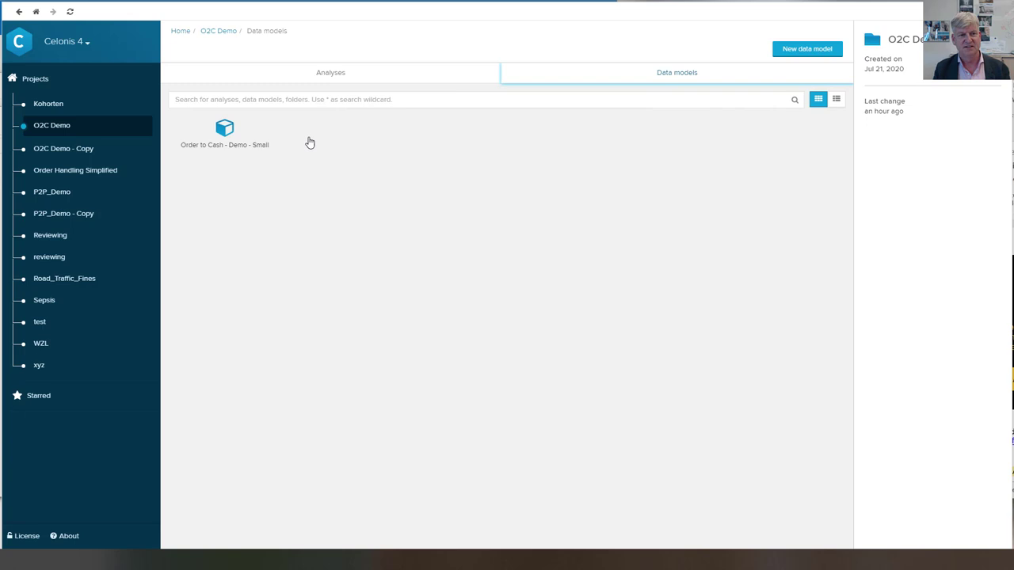
click(228, 138)
double_click(229, 138)
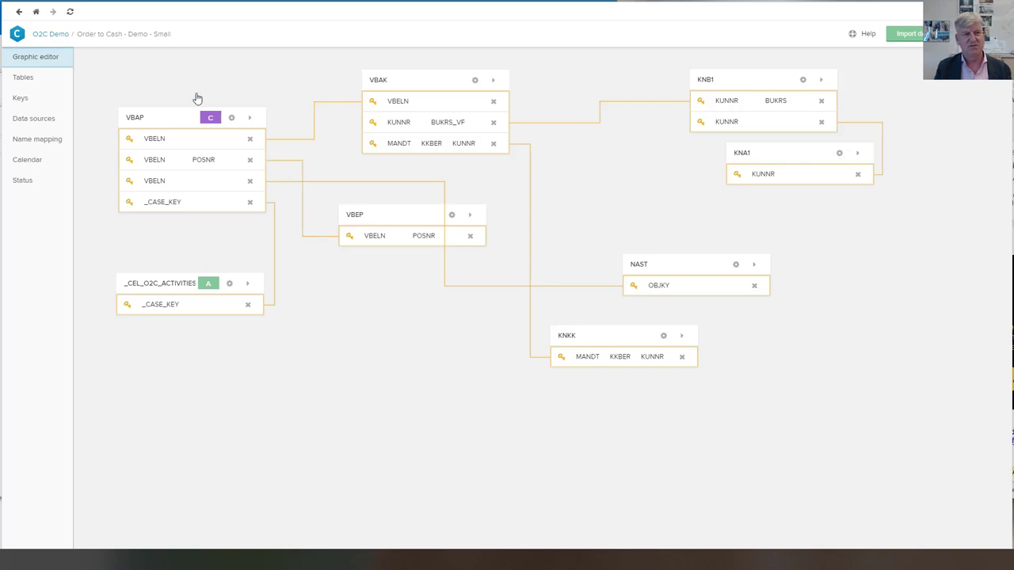
click(61, 37)
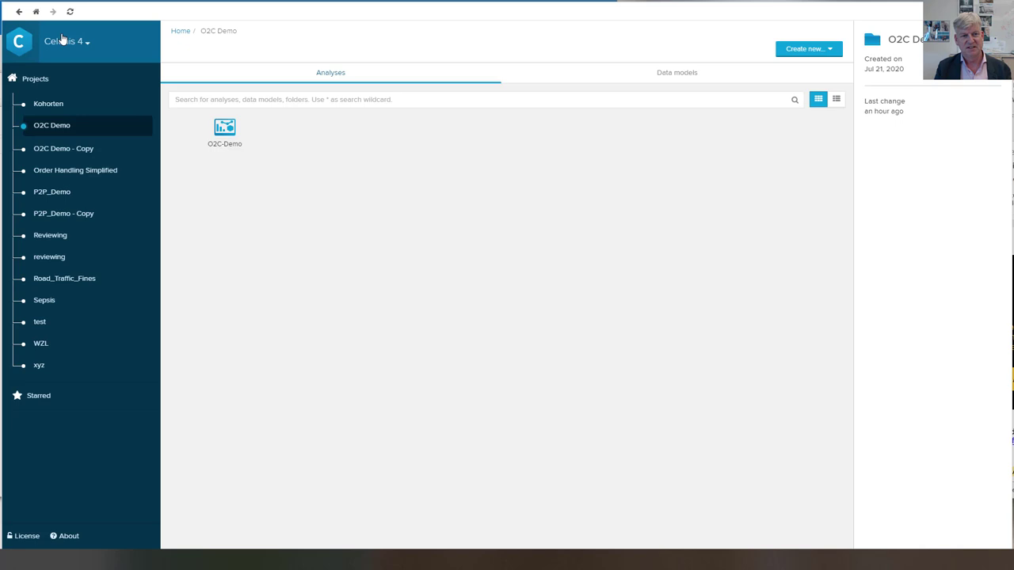
double_click(234, 129)
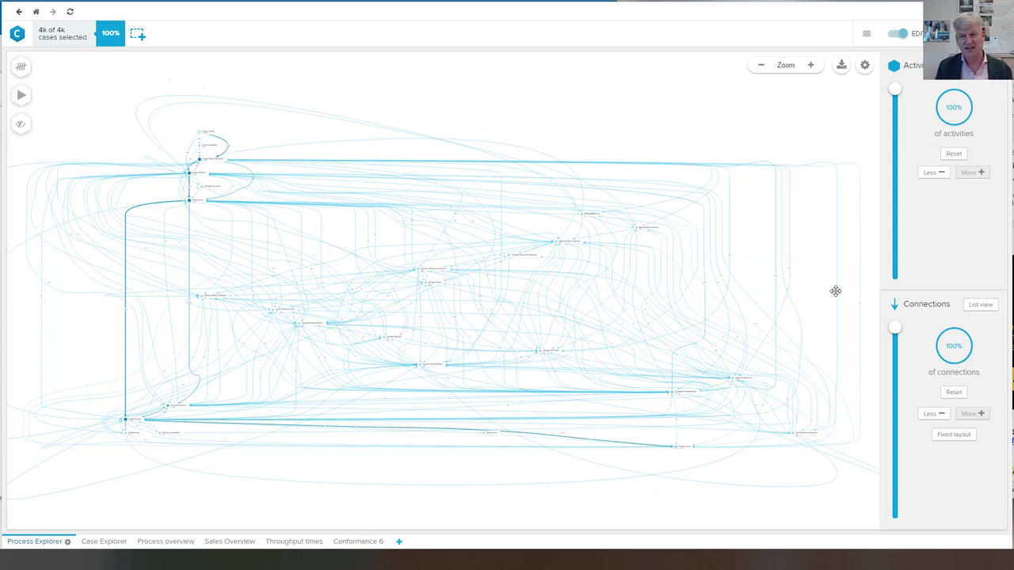
Reduce the map's activities and connections with the sliders, then view the Case Explorer sheet.
drag(897, 332, 900, 468)
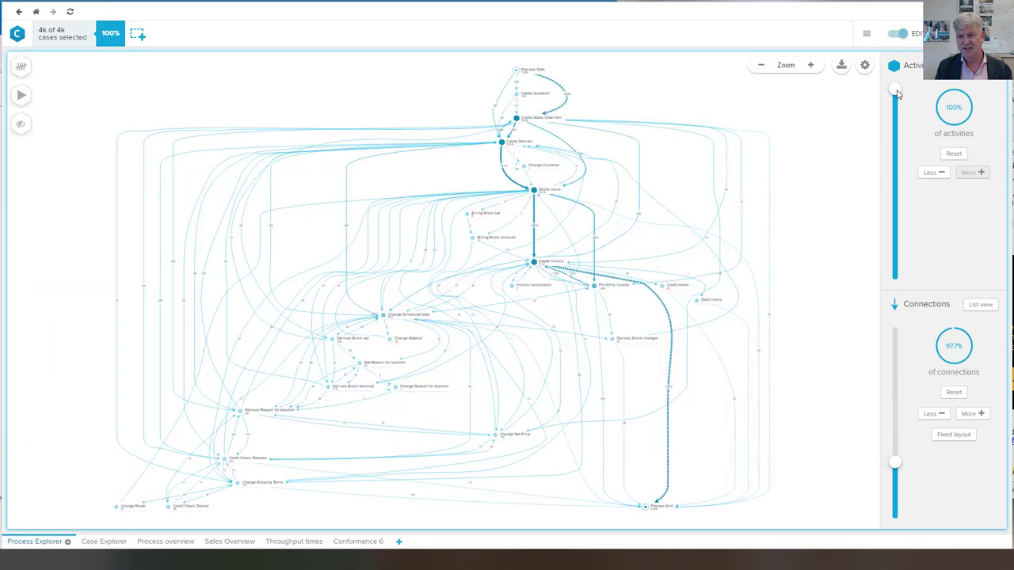
drag(897, 93, 895, 244)
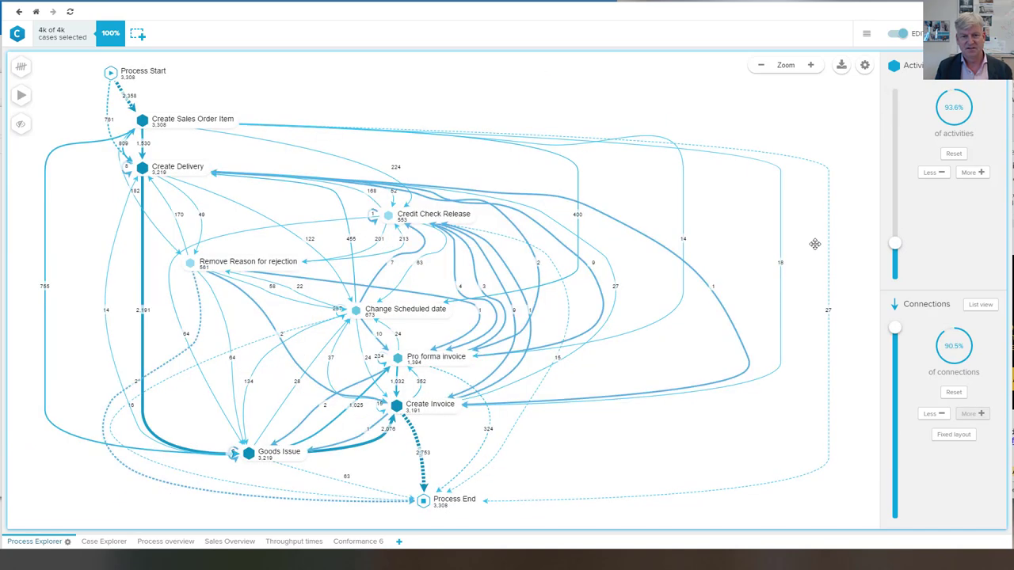
click(897, 271)
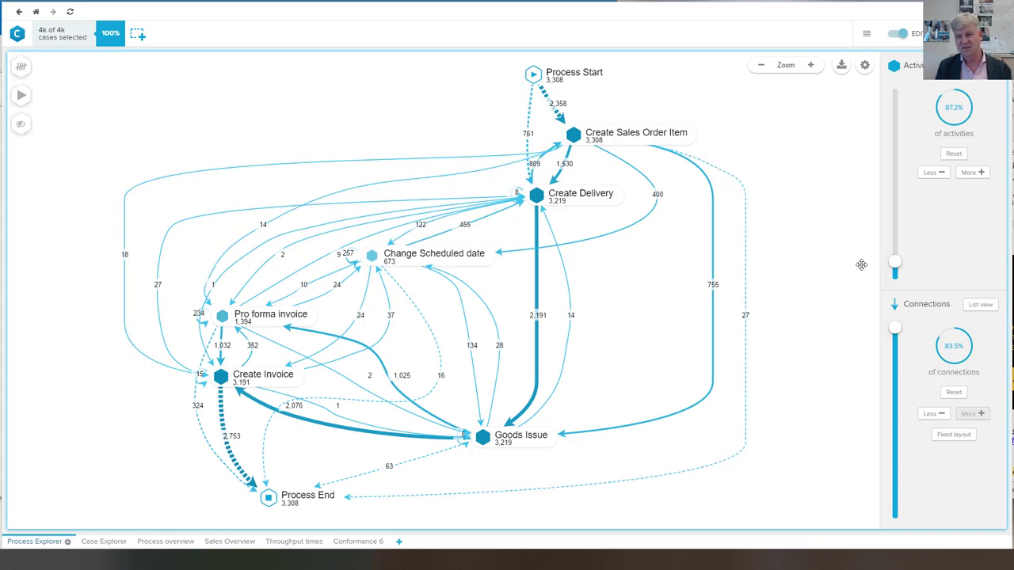
drag(898, 335, 898, 484)
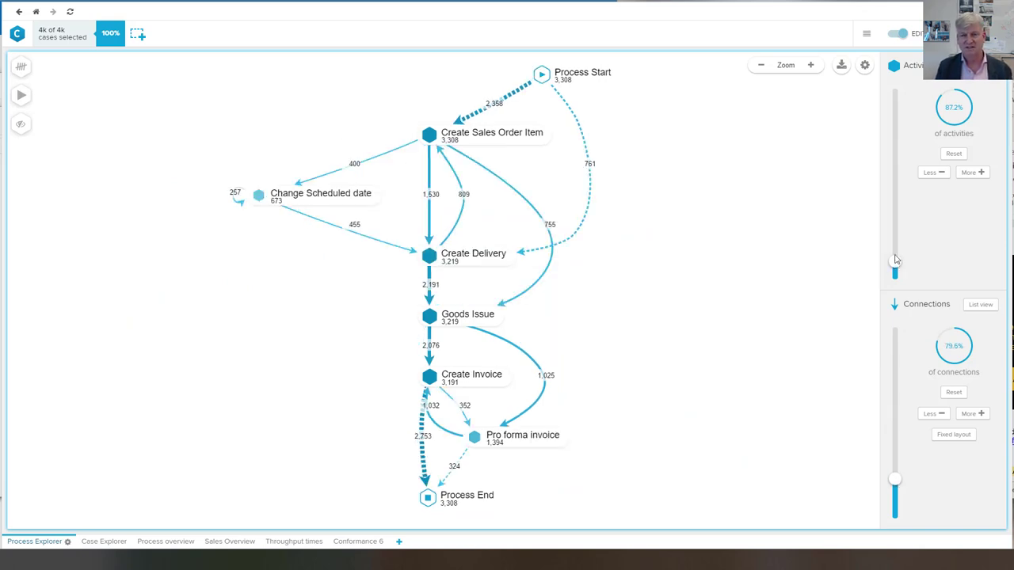
drag(896, 260, 897, 208)
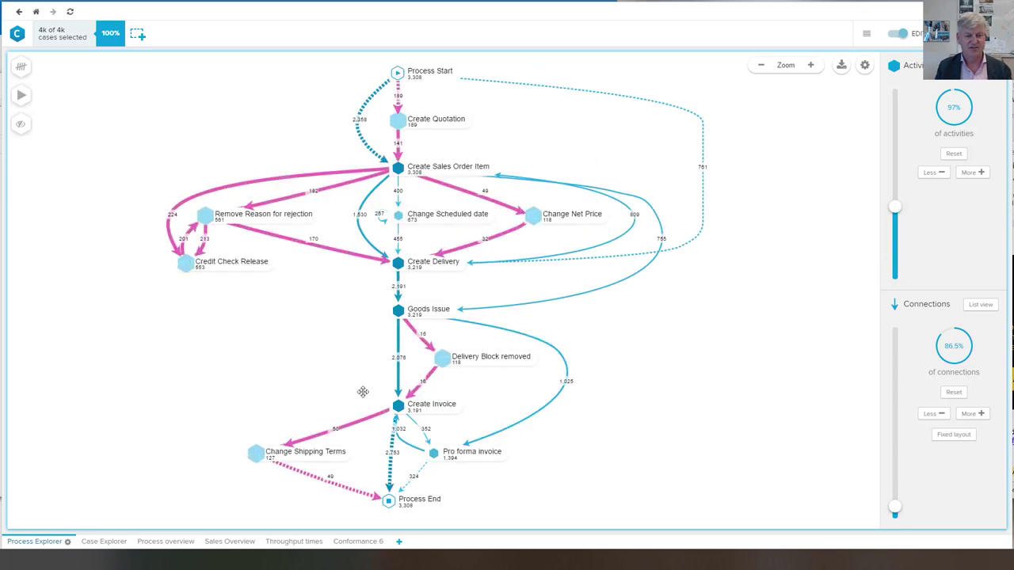
click(113, 542)
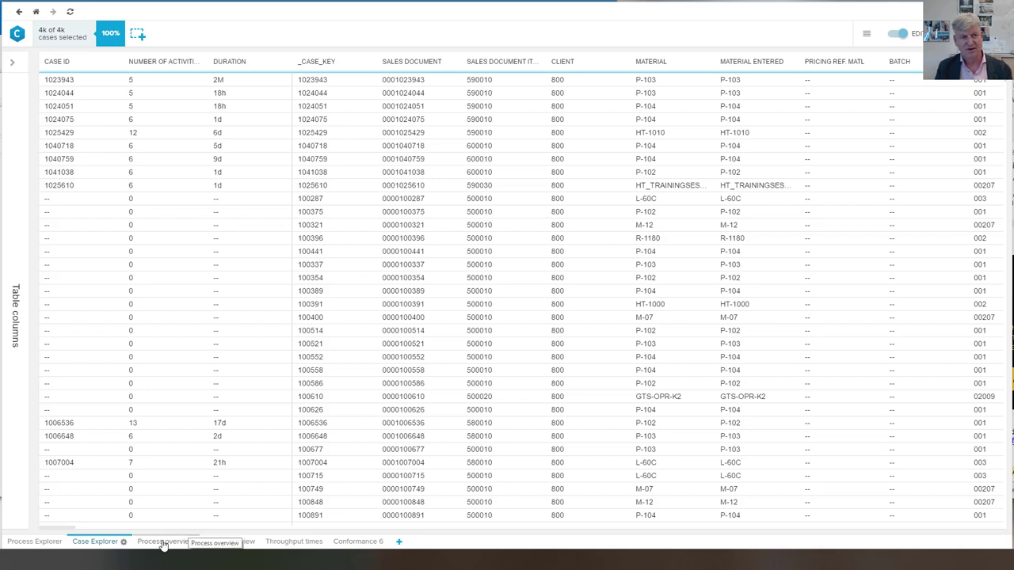
Browse the Process overview and Sales Overview sheets, ending on Throughput times (6-day median).
click(162, 543)
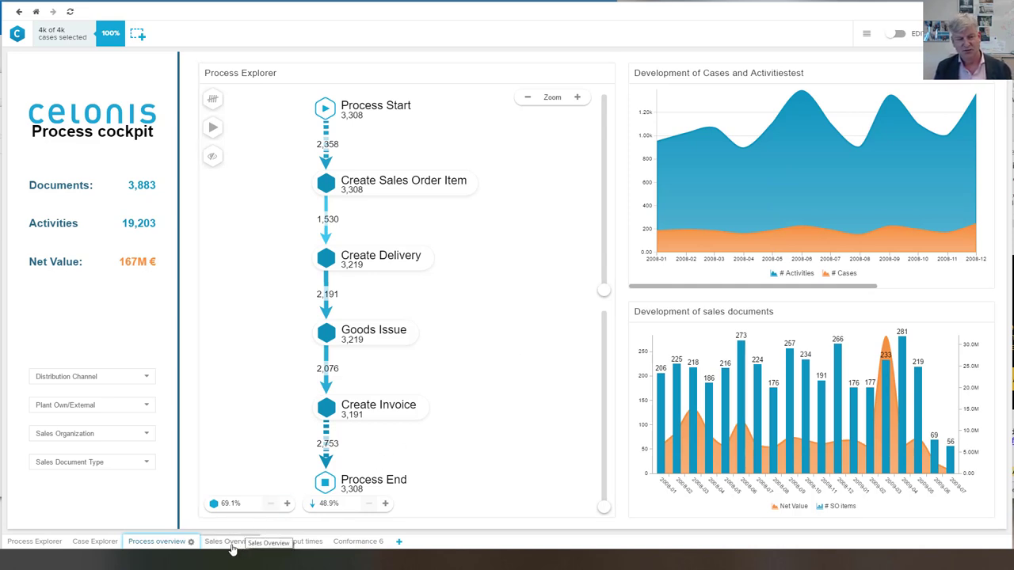
click(225, 541)
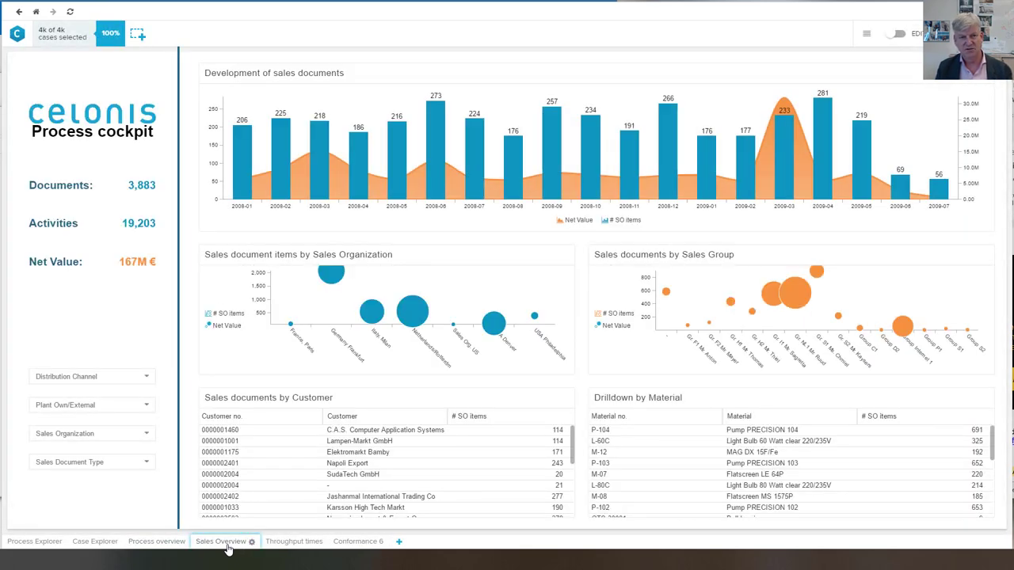
click(287, 545)
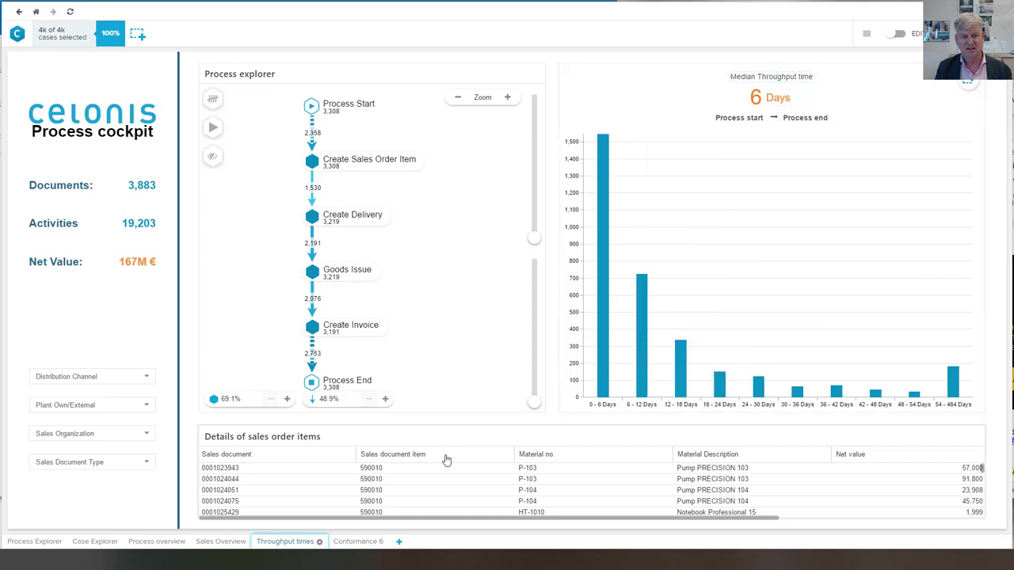
click(364, 545)
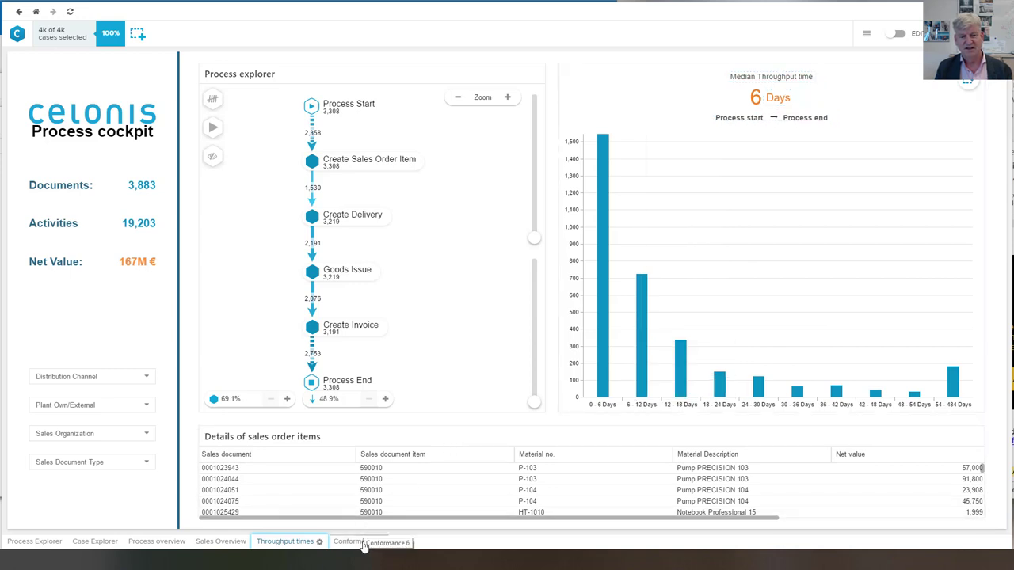
Delete the Conformance 6 sheet.
click(362, 546)
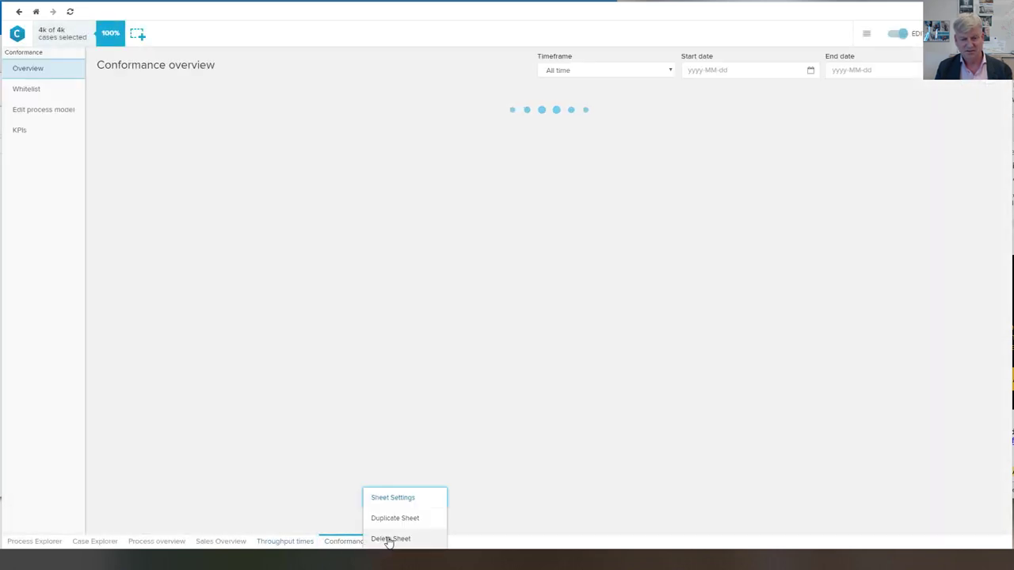
click(386, 539)
click(625, 314)
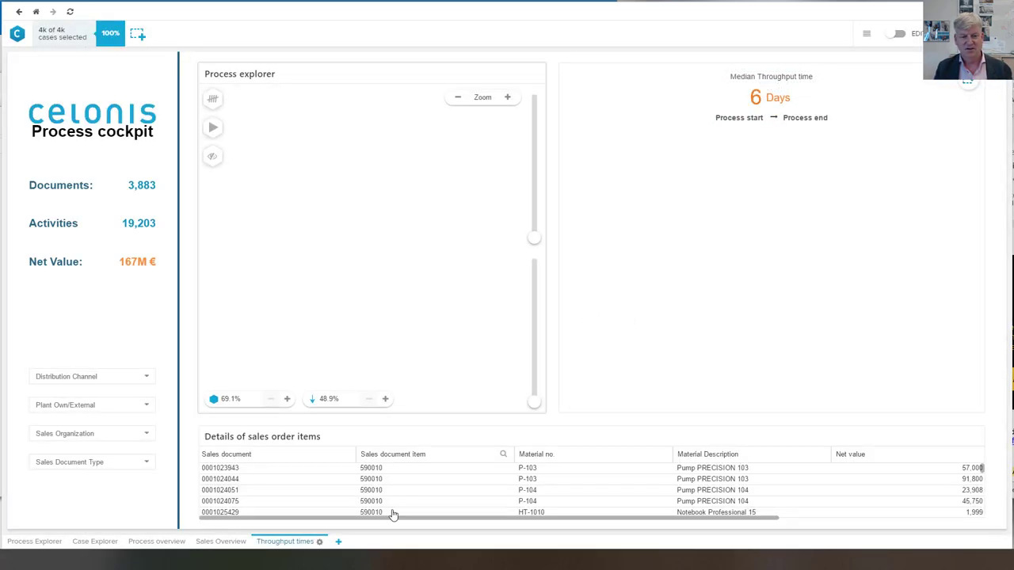
Add a blank New App sheet and place a Variant Explorer component on its canvas.
click(338, 543)
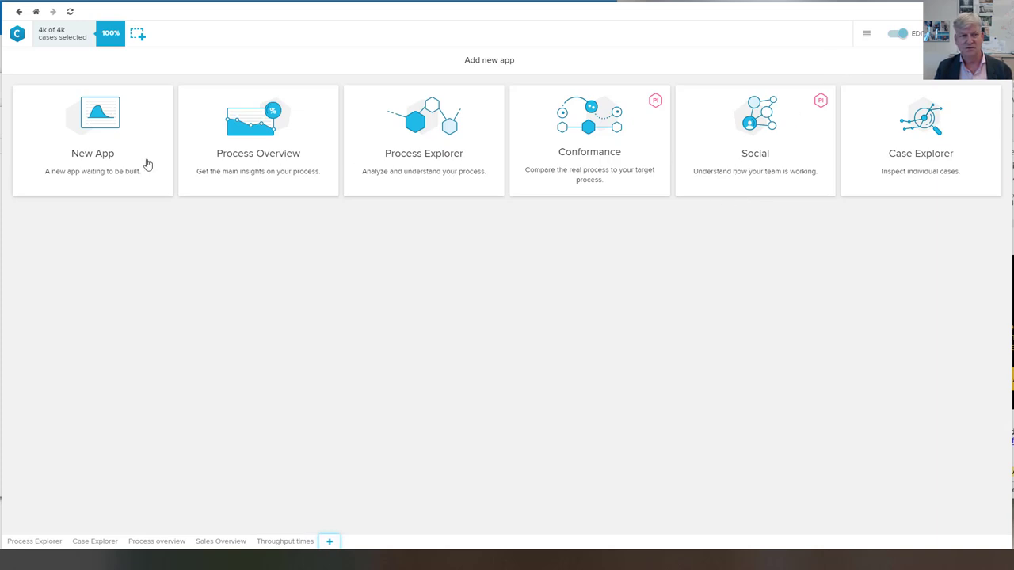
click(103, 154)
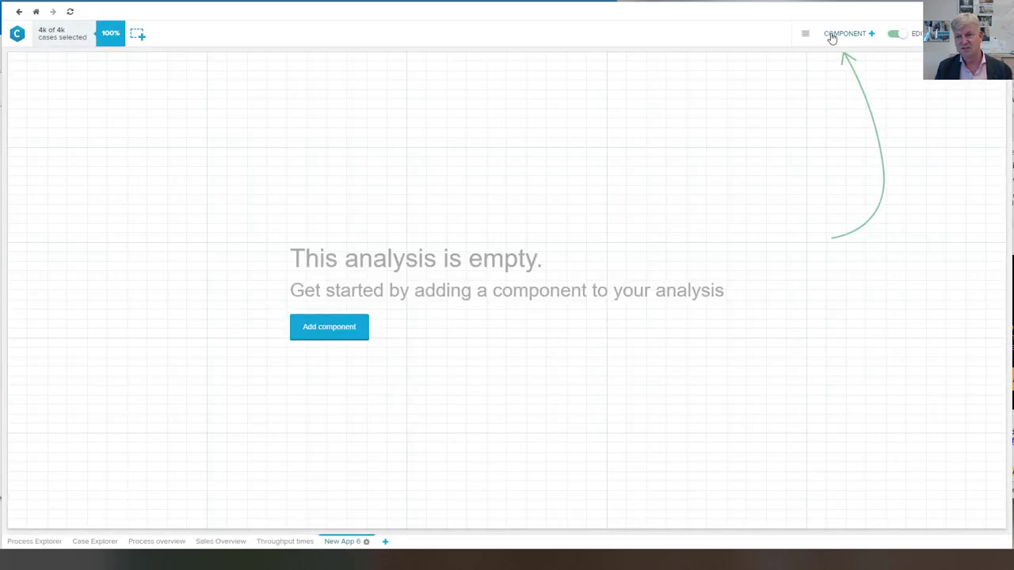
click(832, 35)
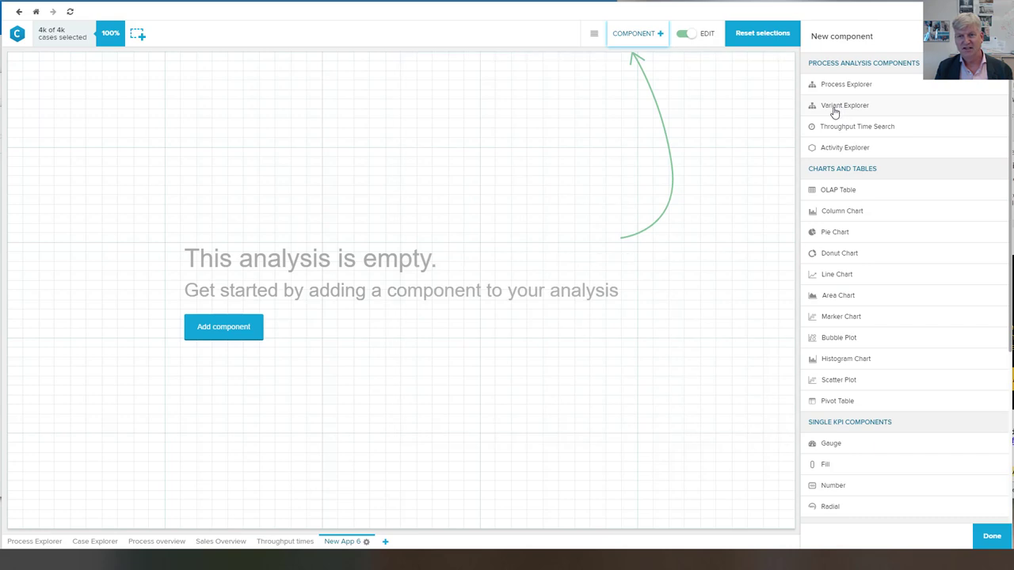
drag(840, 105, 402, 207)
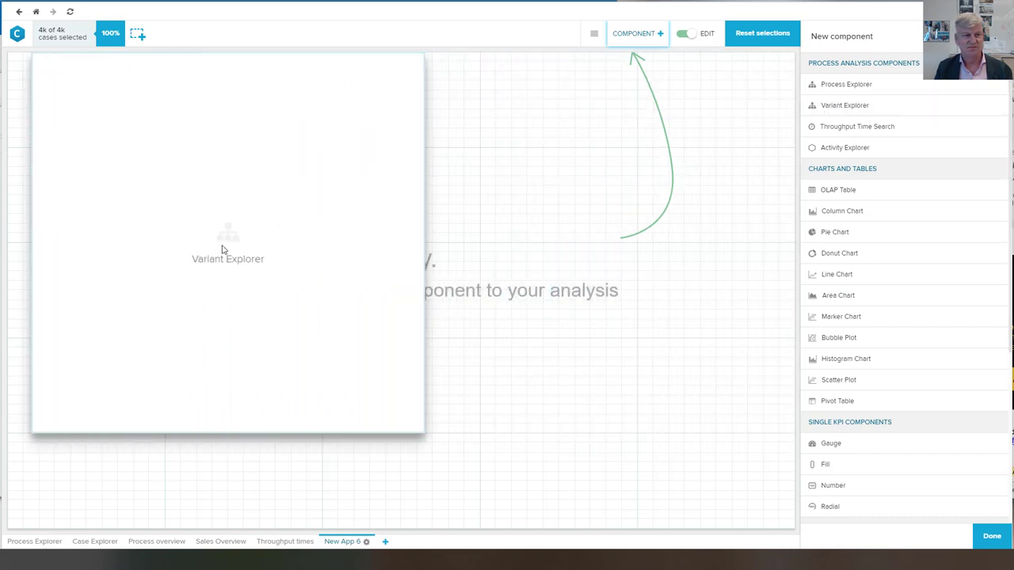
Stretch the Variant Explorer to the canvas's right and bottom edges, then exit edit mode.
click(402, 242)
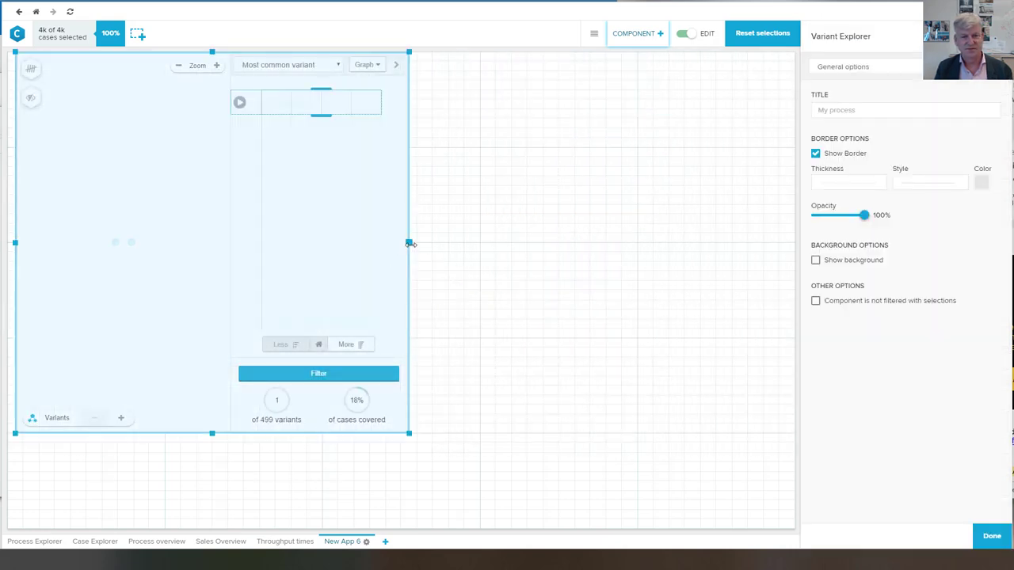
drag(410, 243, 794, 247)
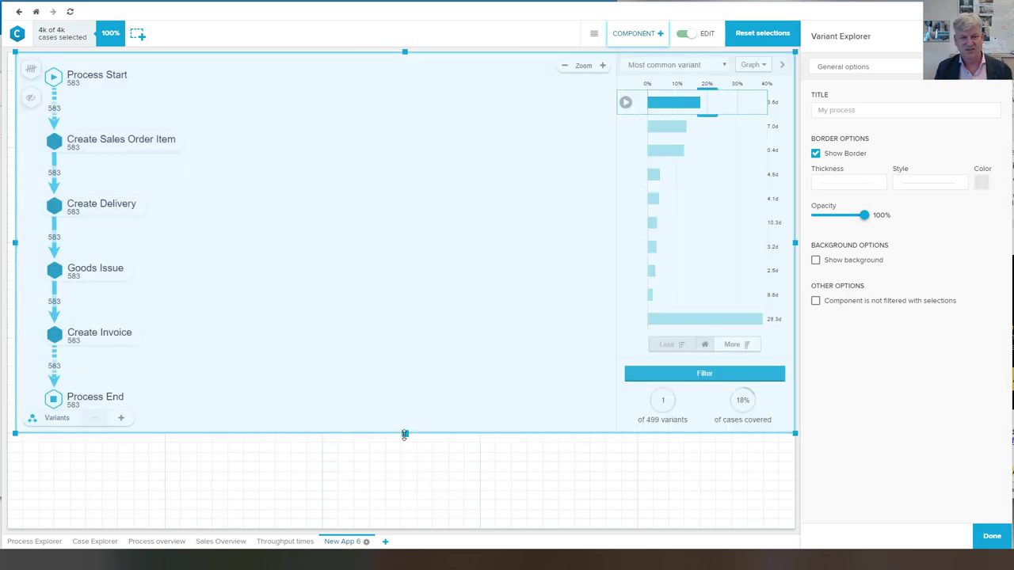
drag(404, 434, 407, 529)
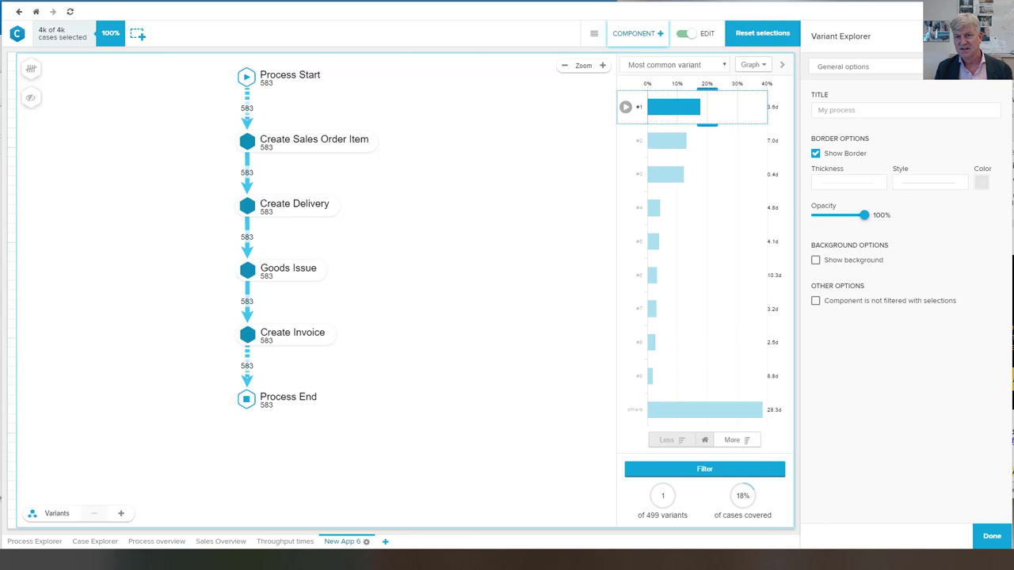
click(896, 35)
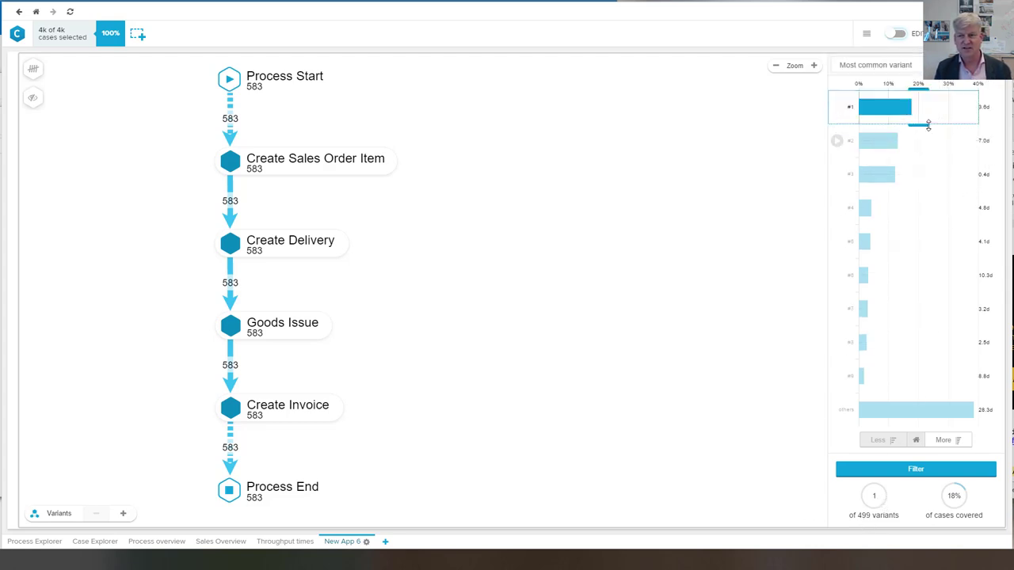
Extend the variant selection band from variant #1 down through #6.
drag(925, 123, 926, 146)
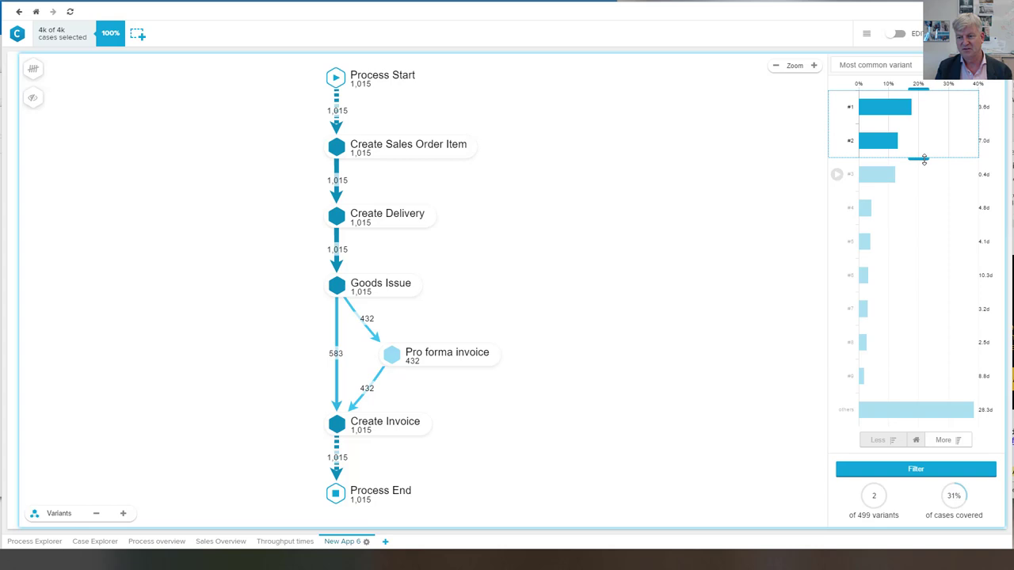
drag(923, 160, 928, 290)
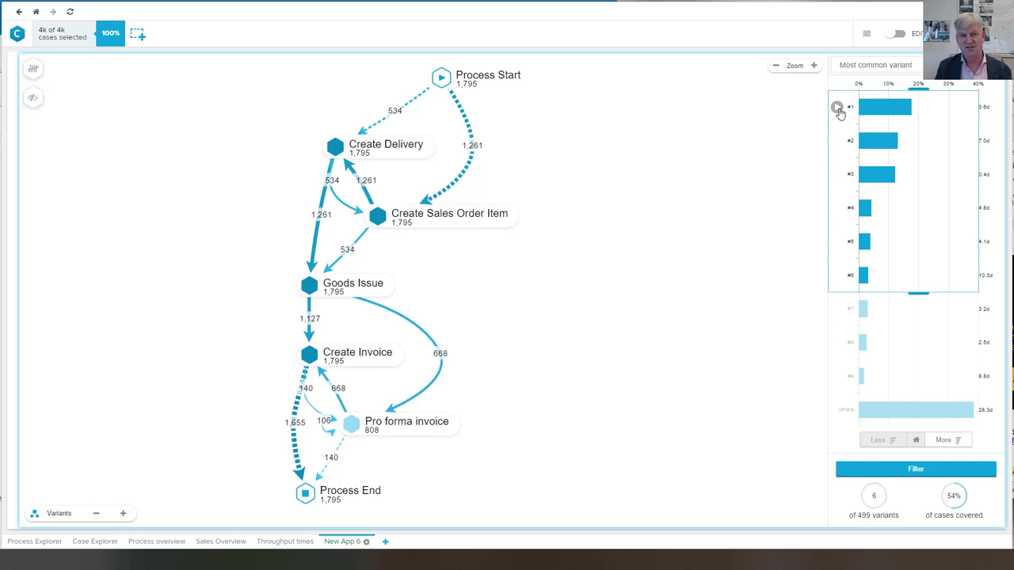
Replay variants #1, #2 and #6 on the map, then add variants #7 to #9.
click(838, 110)
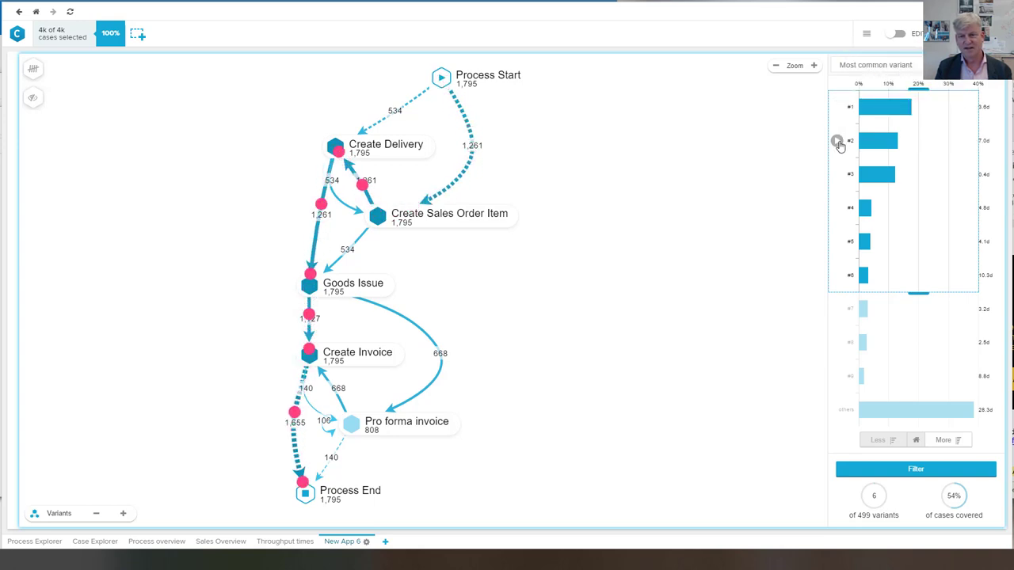
click(837, 142)
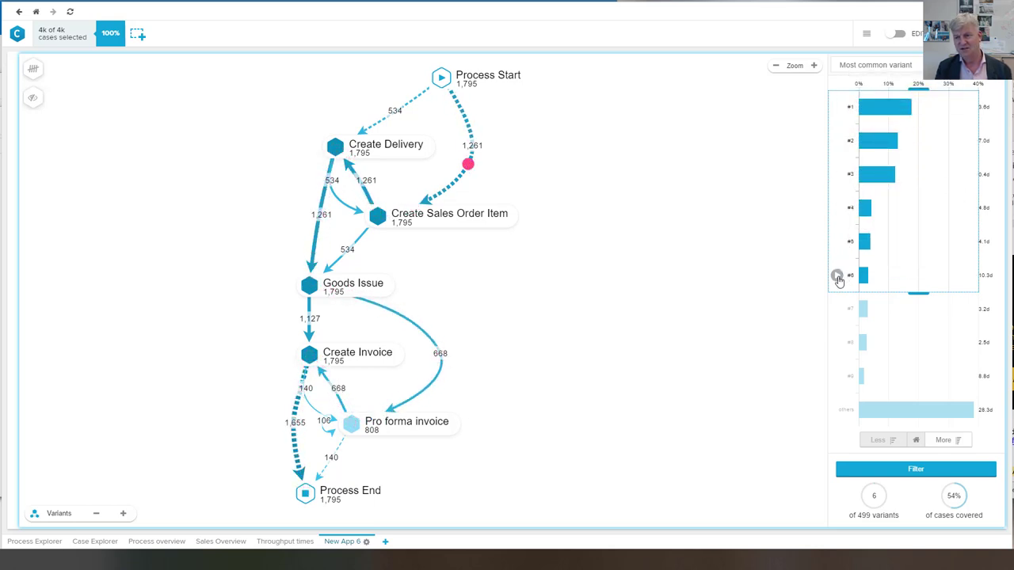
click(837, 277)
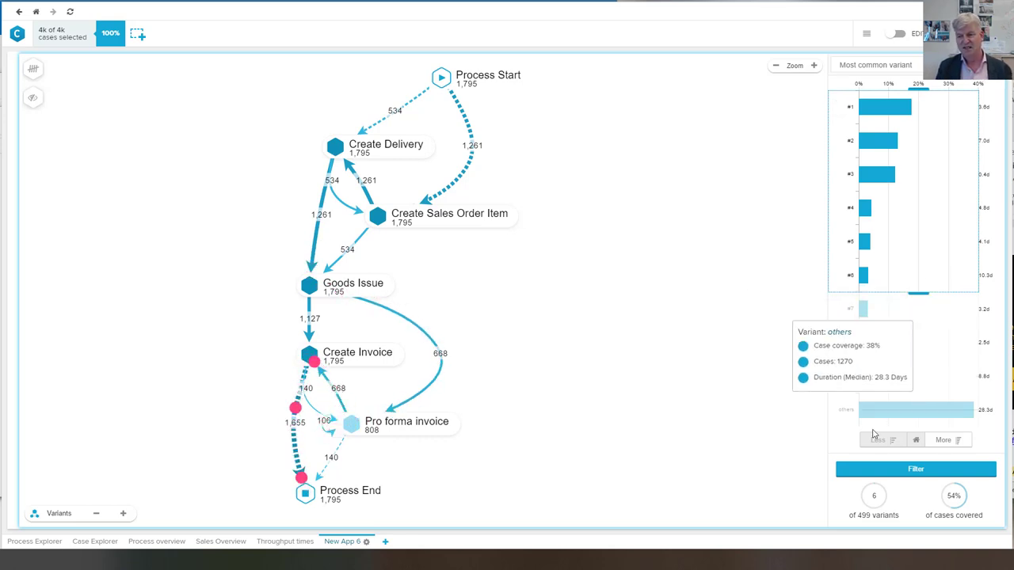
drag(921, 293, 929, 372)
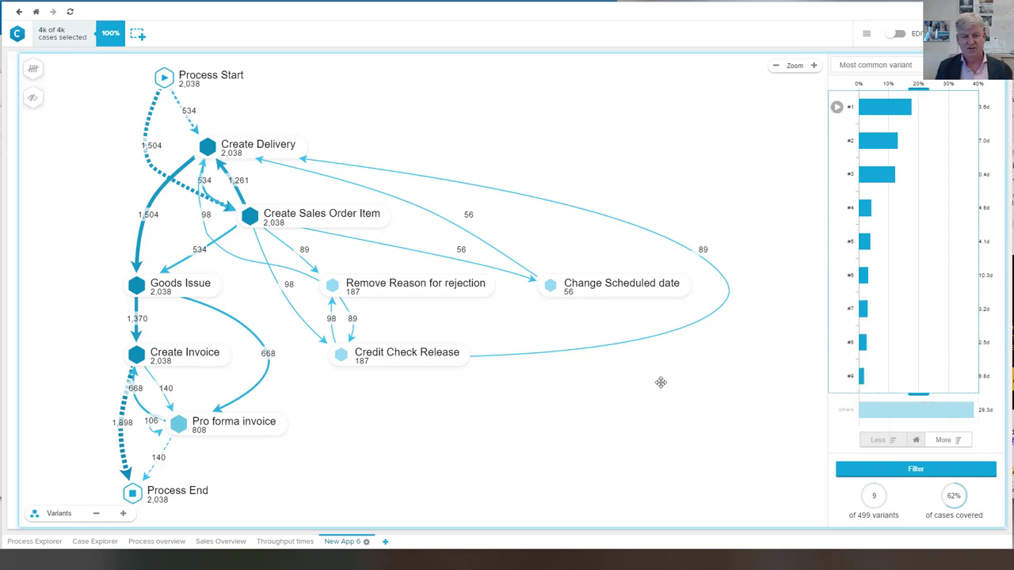
Delete the New App 6 sheet.
right_click(350, 544)
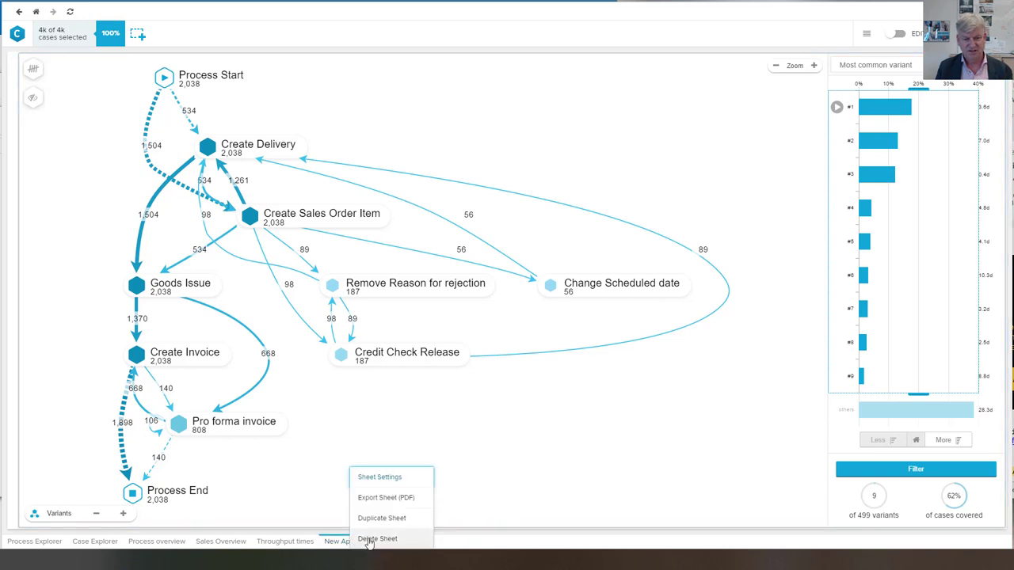
click(377, 538)
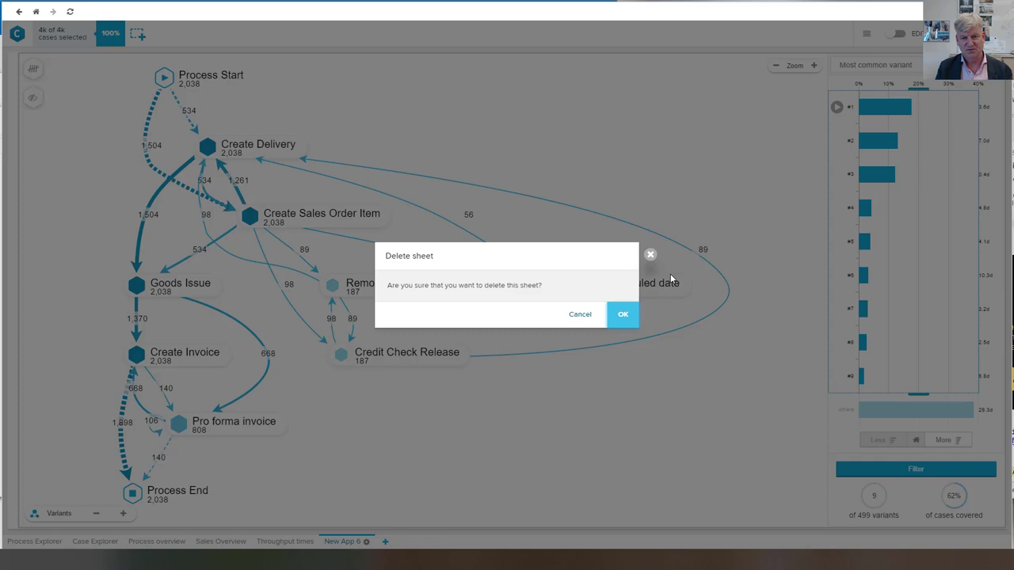
click(623, 316)
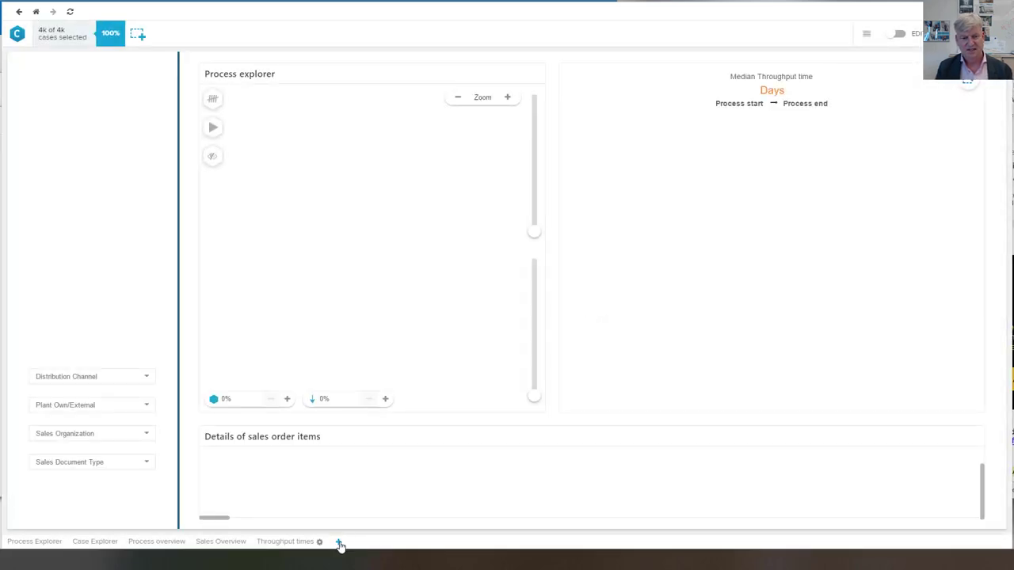
Add a Conformance sheet and choose to mine a process model from variants.
click(339, 543)
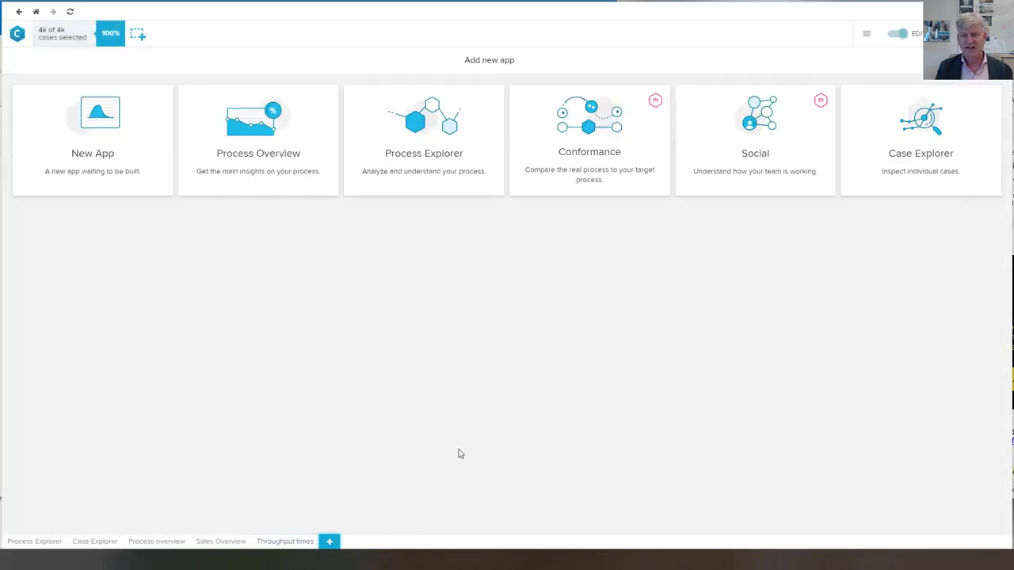
click(612, 162)
click(349, 353)
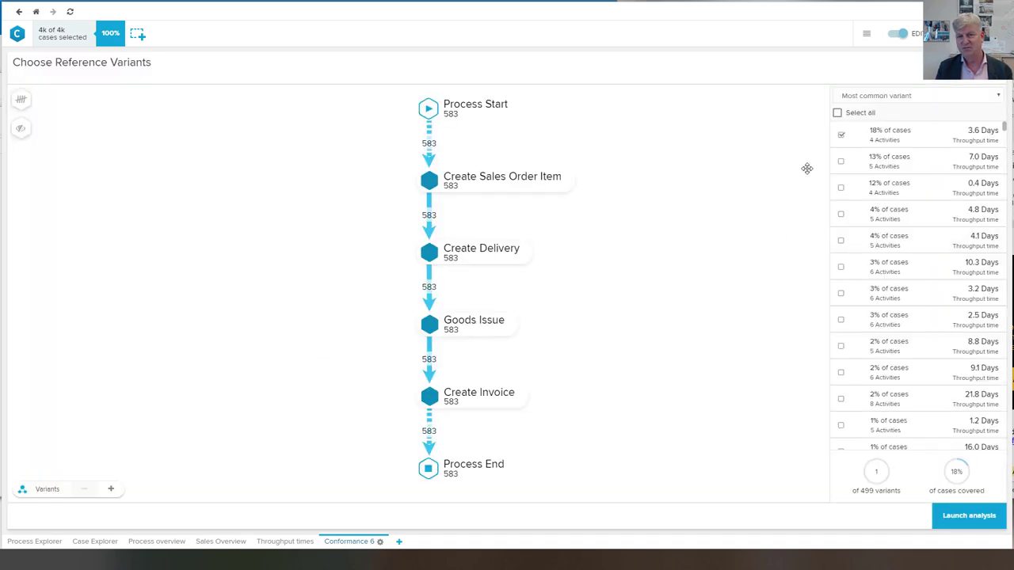
Select the nine most common variants as references and launch the conformance analysis.
click(840, 162)
click(841, 187)
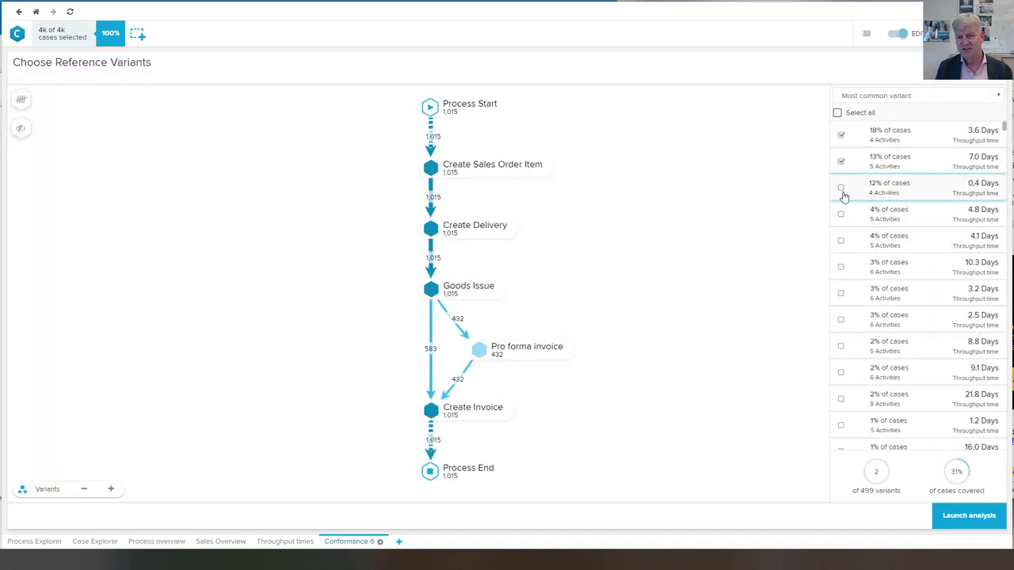
click(842, 214)
click(844, 243)
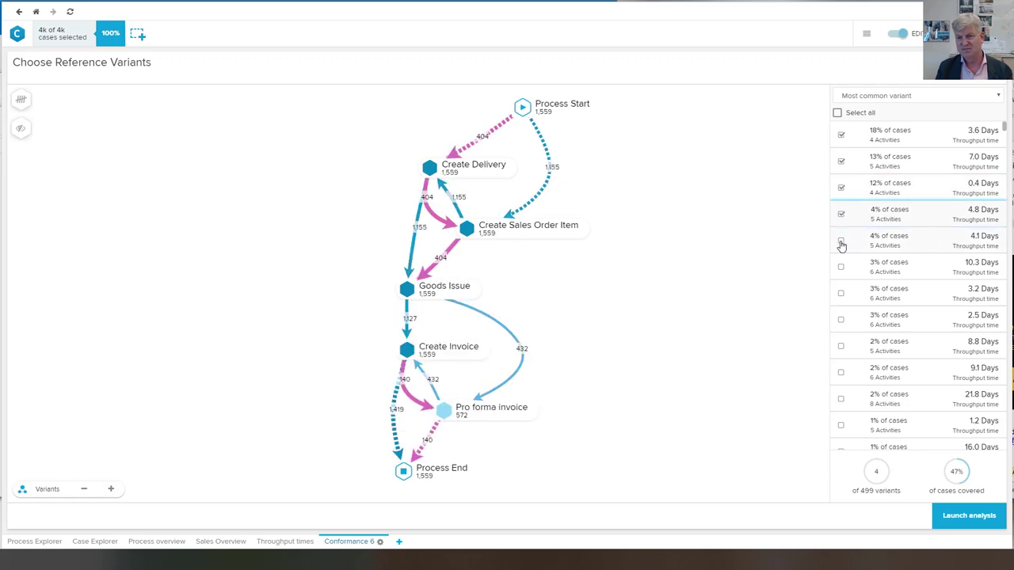
click(845, 270)
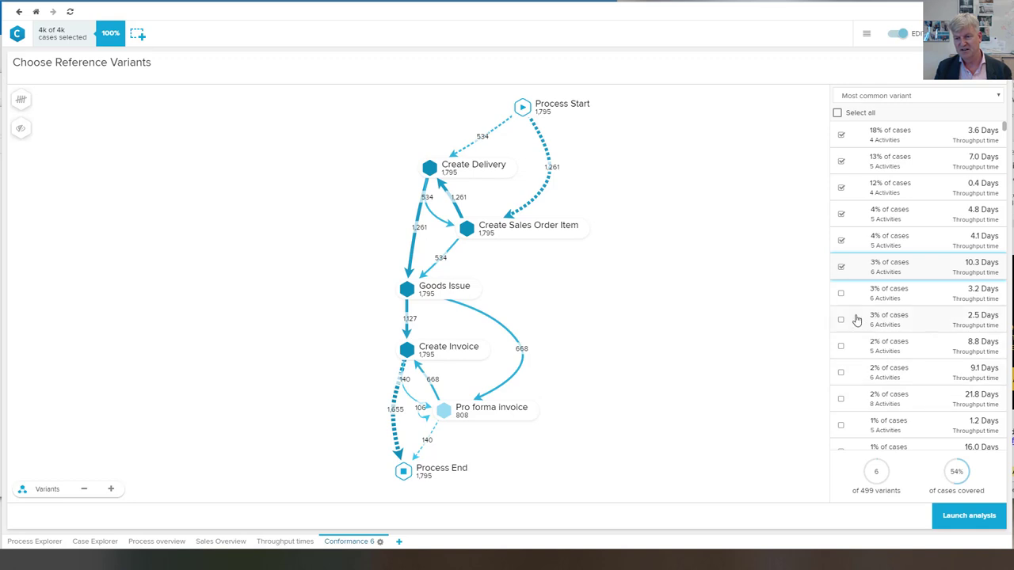
click(841, 294)
click(841, 319)
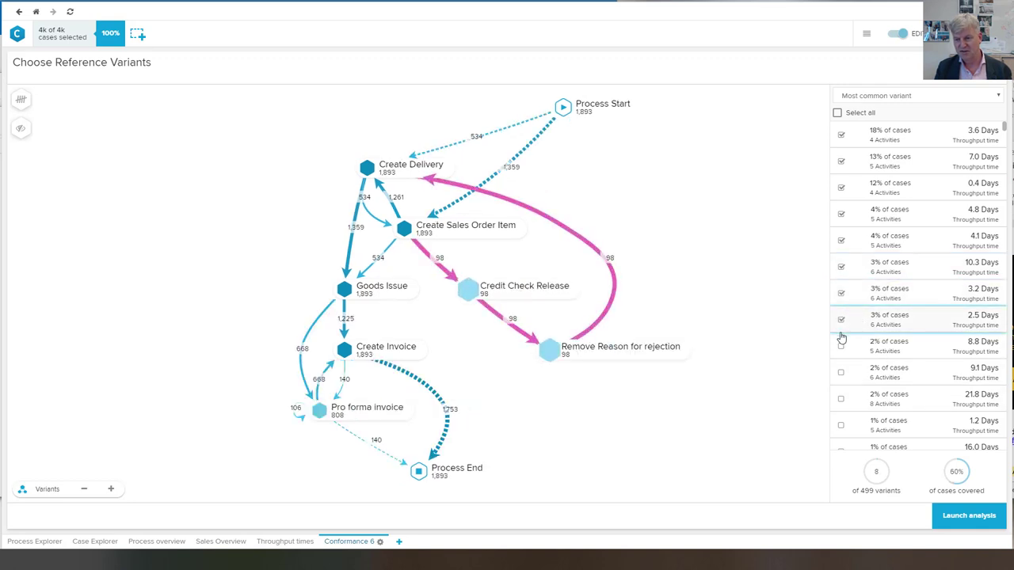
click(842, 346)
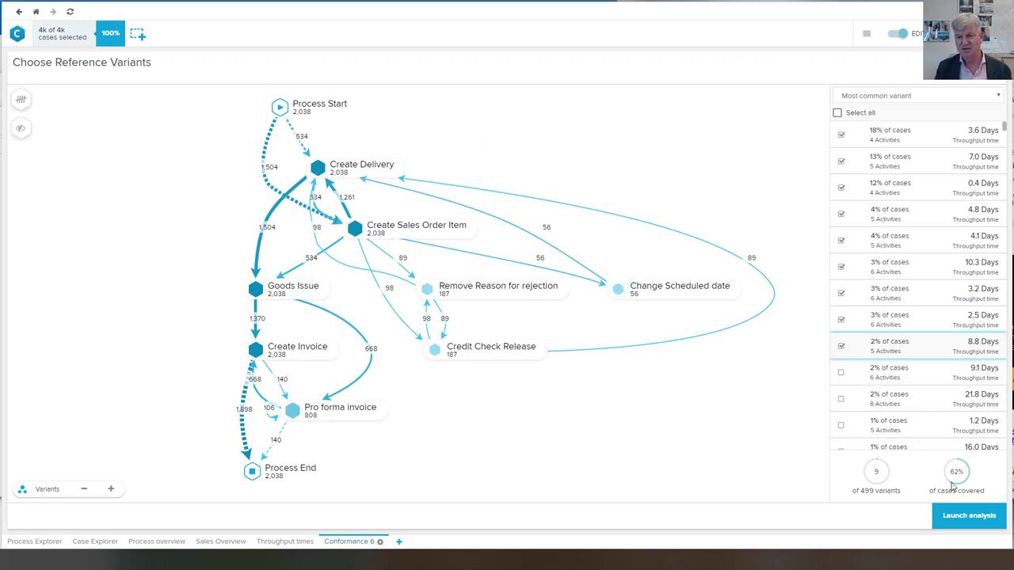
click(963, 525)
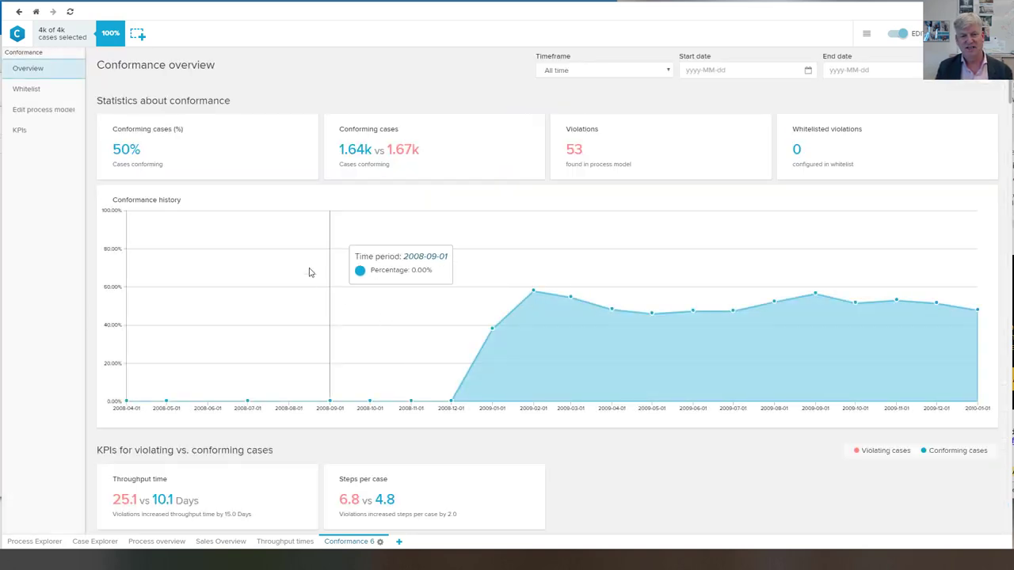
Open the mined BPMN model and pan from its end event back to its start.
click(58, 117)
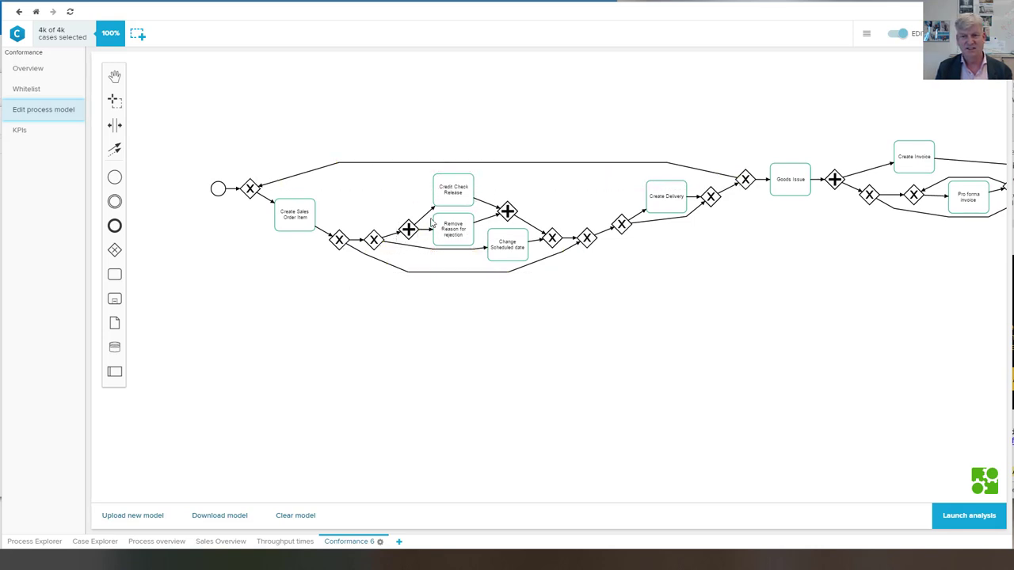
drag(756, 300, 465, 330)
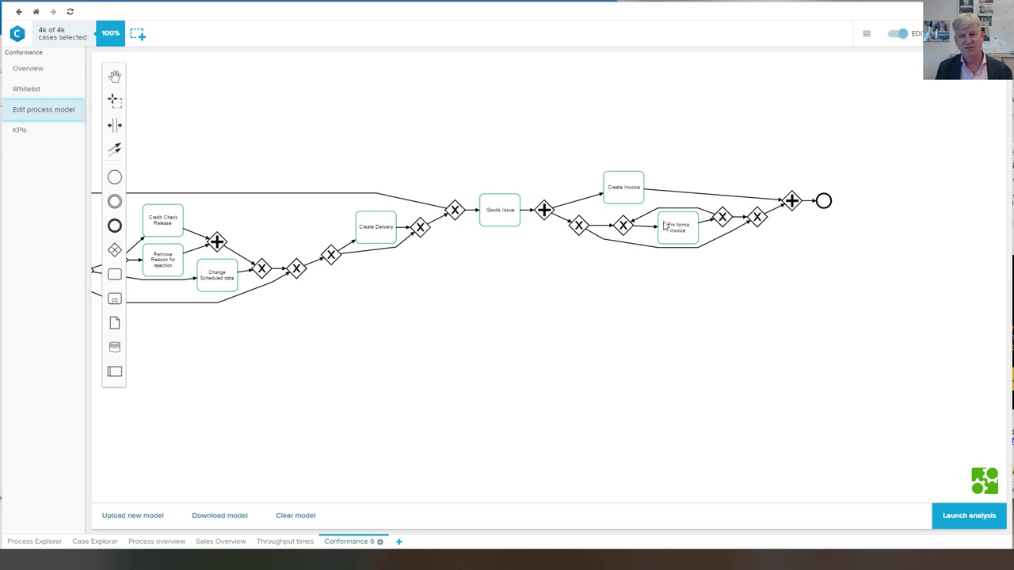
drag(536, 316, 717, 307)
drag(575, 320, 630, 259)
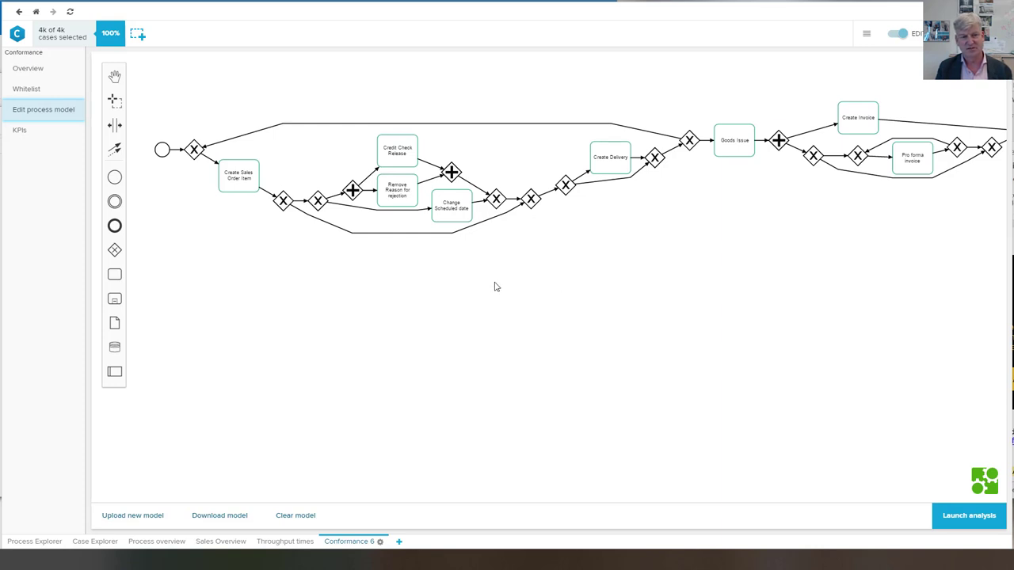
From the conformance overview, open the 'Create Delivery executed as START activity' violation (809 cases, 21.0%).
click(30, 73)
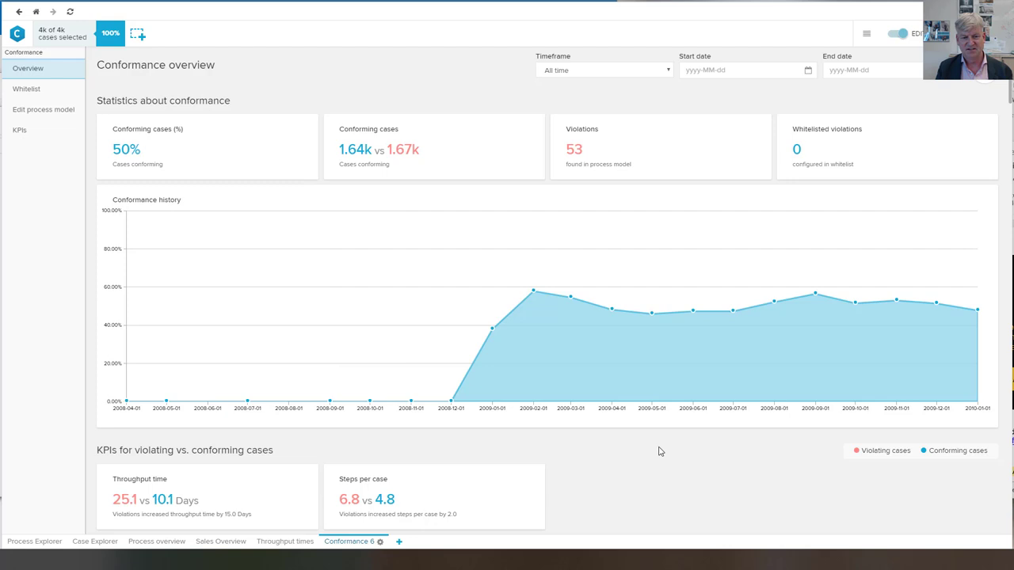
scroll(660, 457, down, 5)
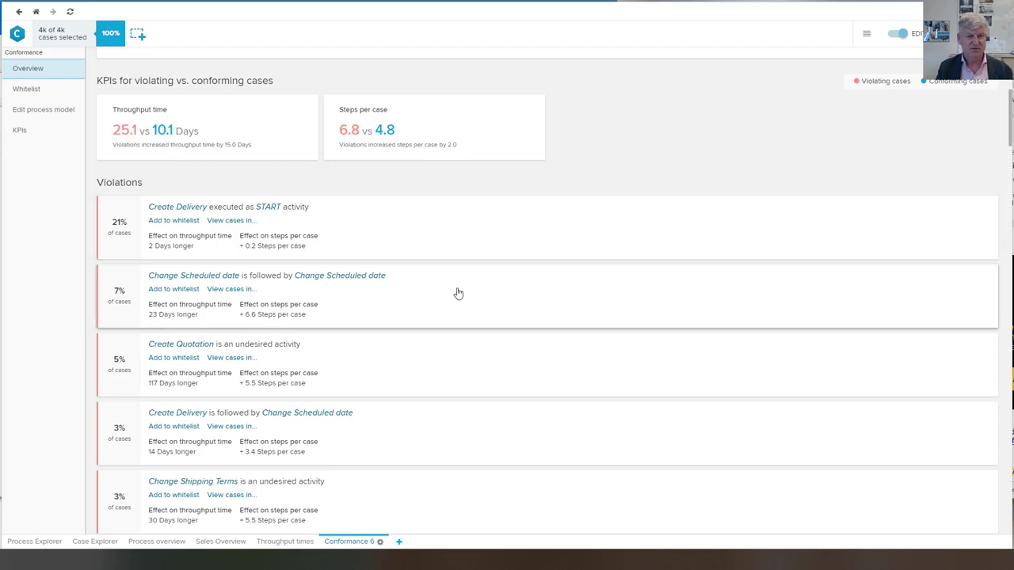
click(439, 235)
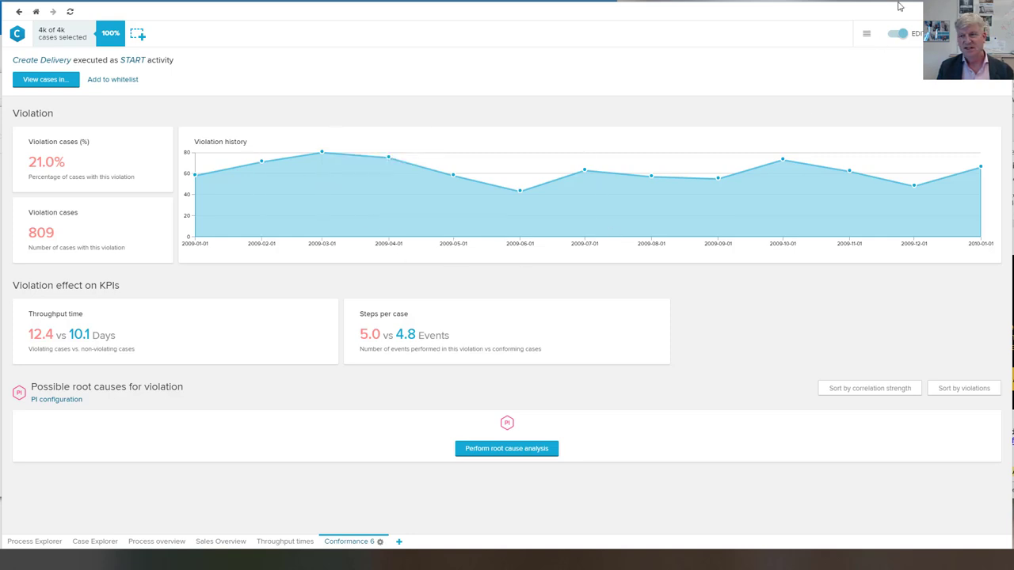
Whitelist the 'Create Quotation is an undesired activity' violation and view the whitelist showing that single entry.
click(967, 80)
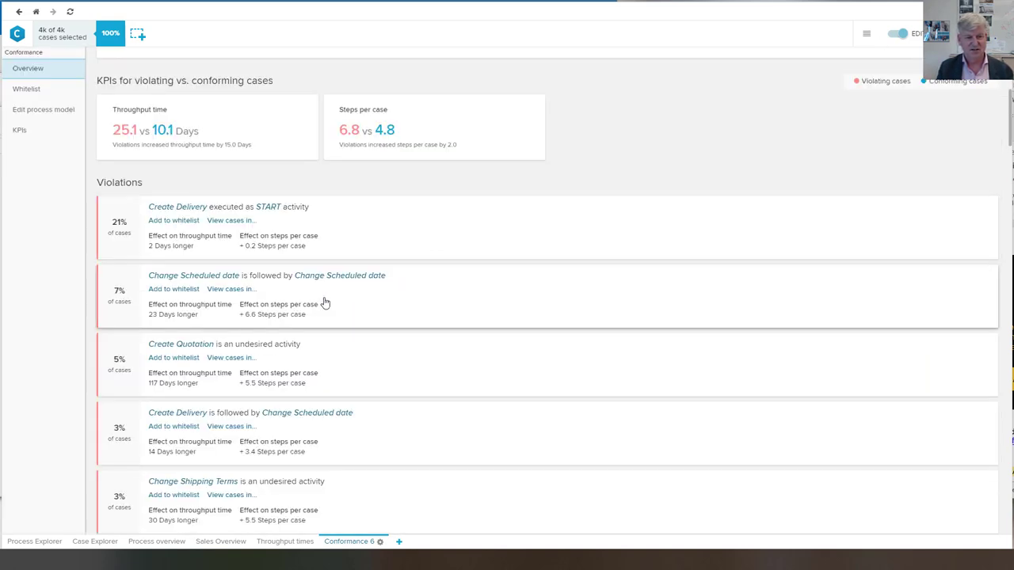
click(373, 359)
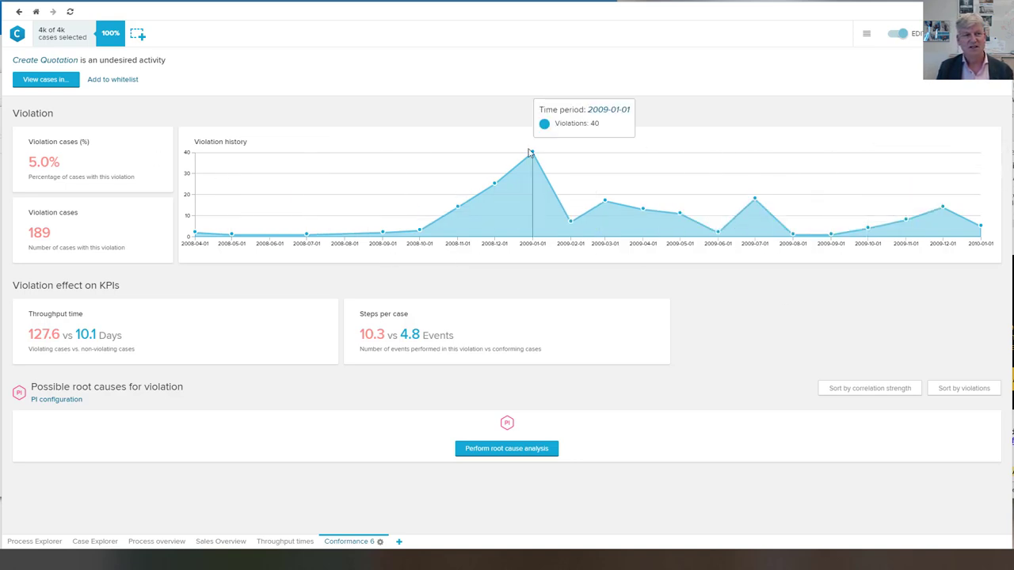
click(118, 80)
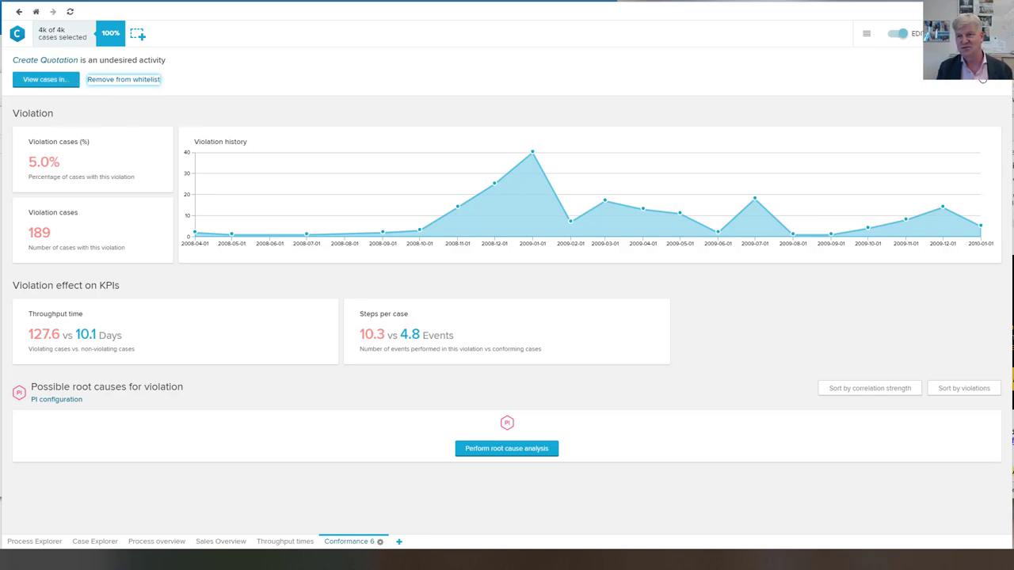
click(982, 80)
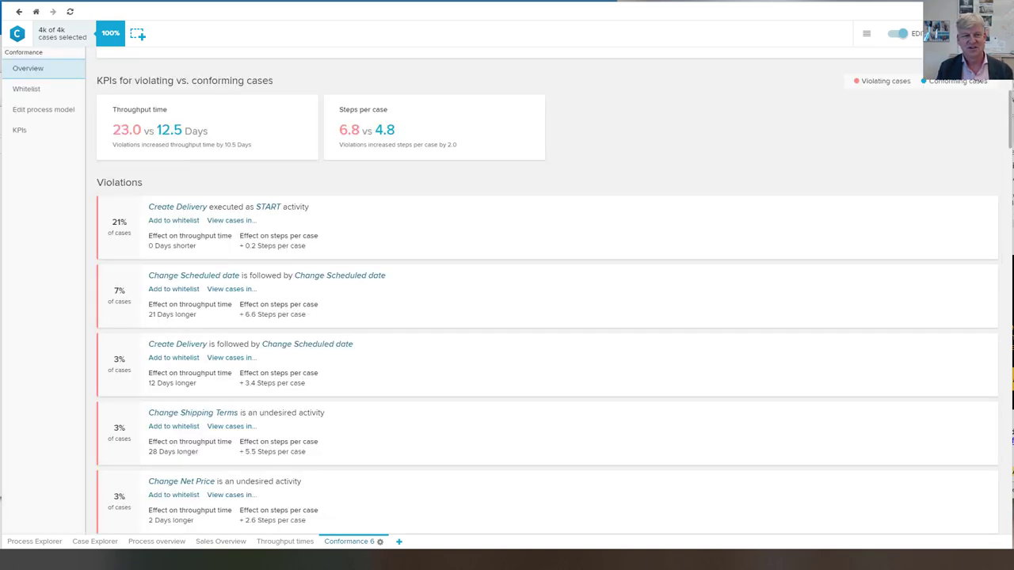
click(36, 94)
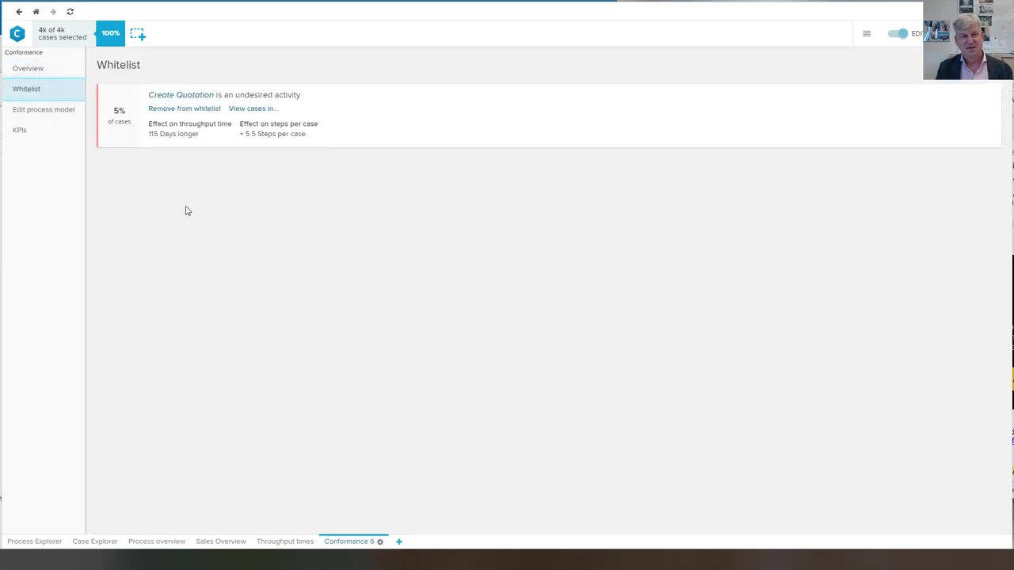
Remove the Conformance 6 sheet, confirming with OK, then return Home to the project list.
click(373, 545)
click(372, 539)
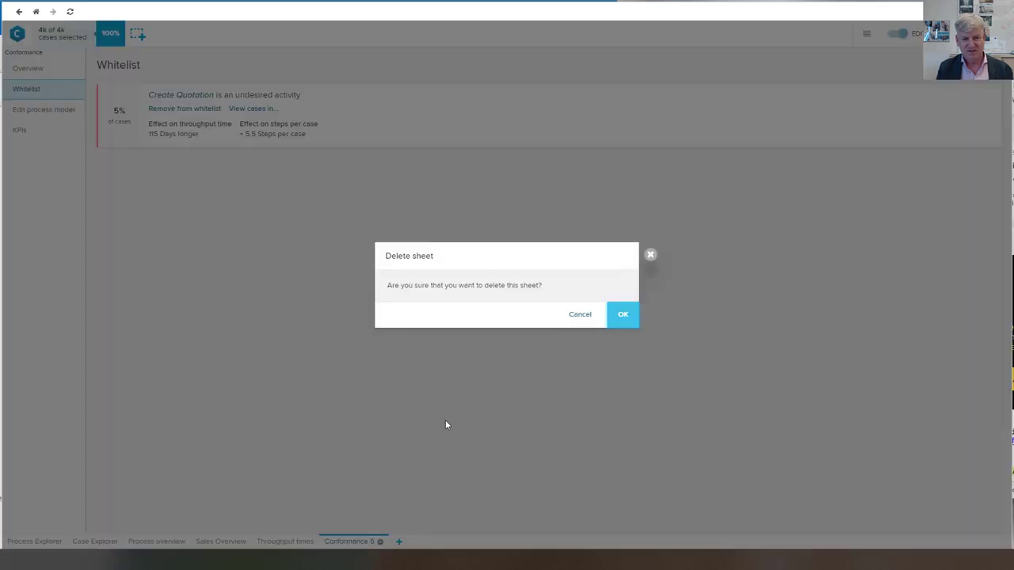
click(626, 316)
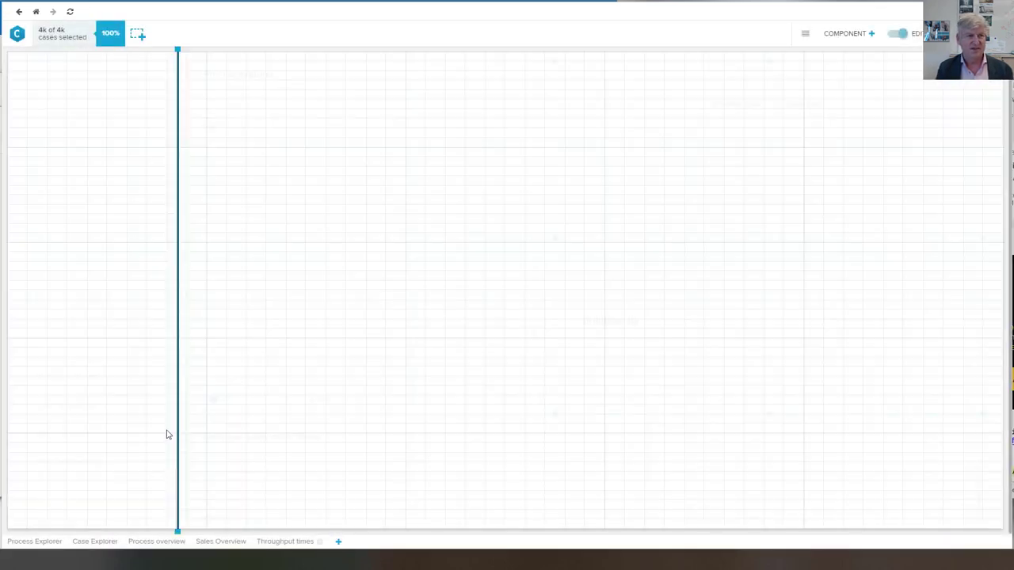
click(37, 14)
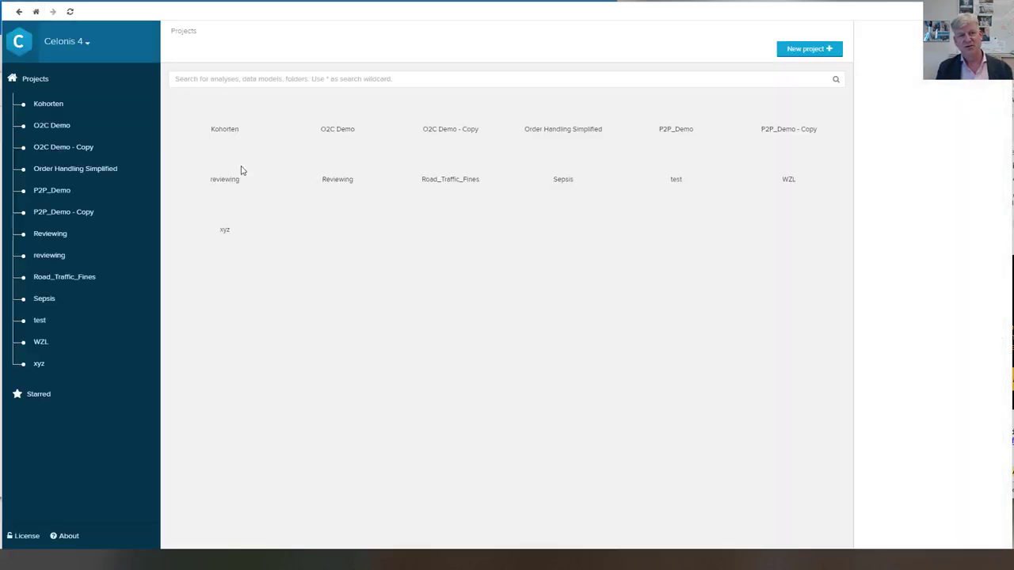